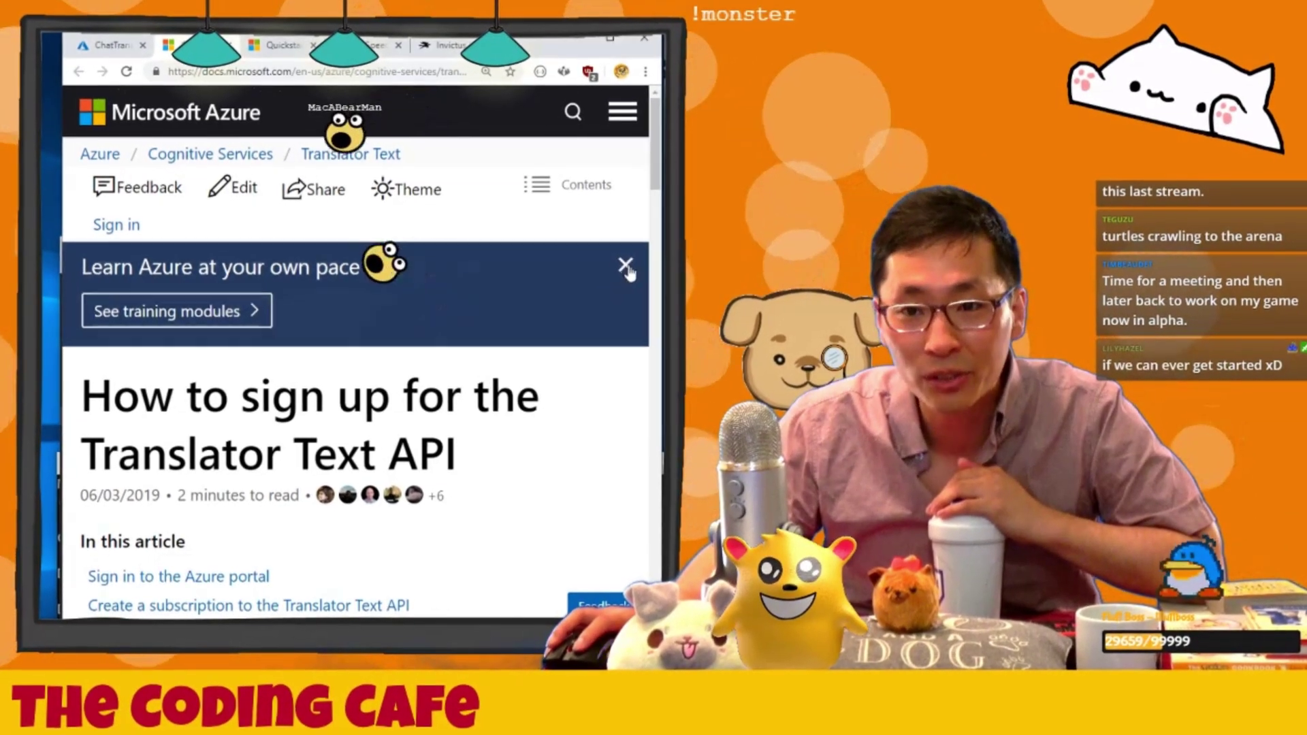
# - Dismiss the 'Learn Azure at your own pace' banner over the Translator Text sign-up article
pyautogui.click(626, 266)
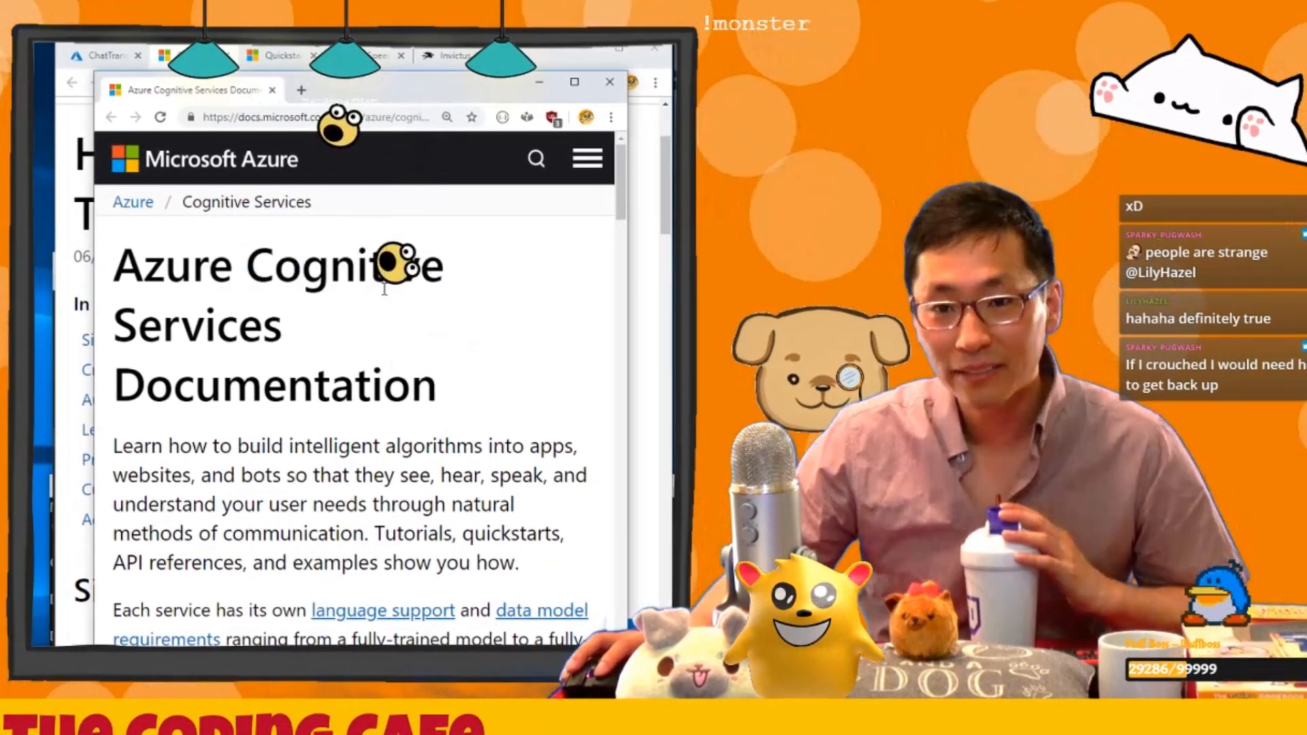
# - Navigate the Cognitive Services API list and open the QnA Maker documentation
pyautogui.click(402, 282)
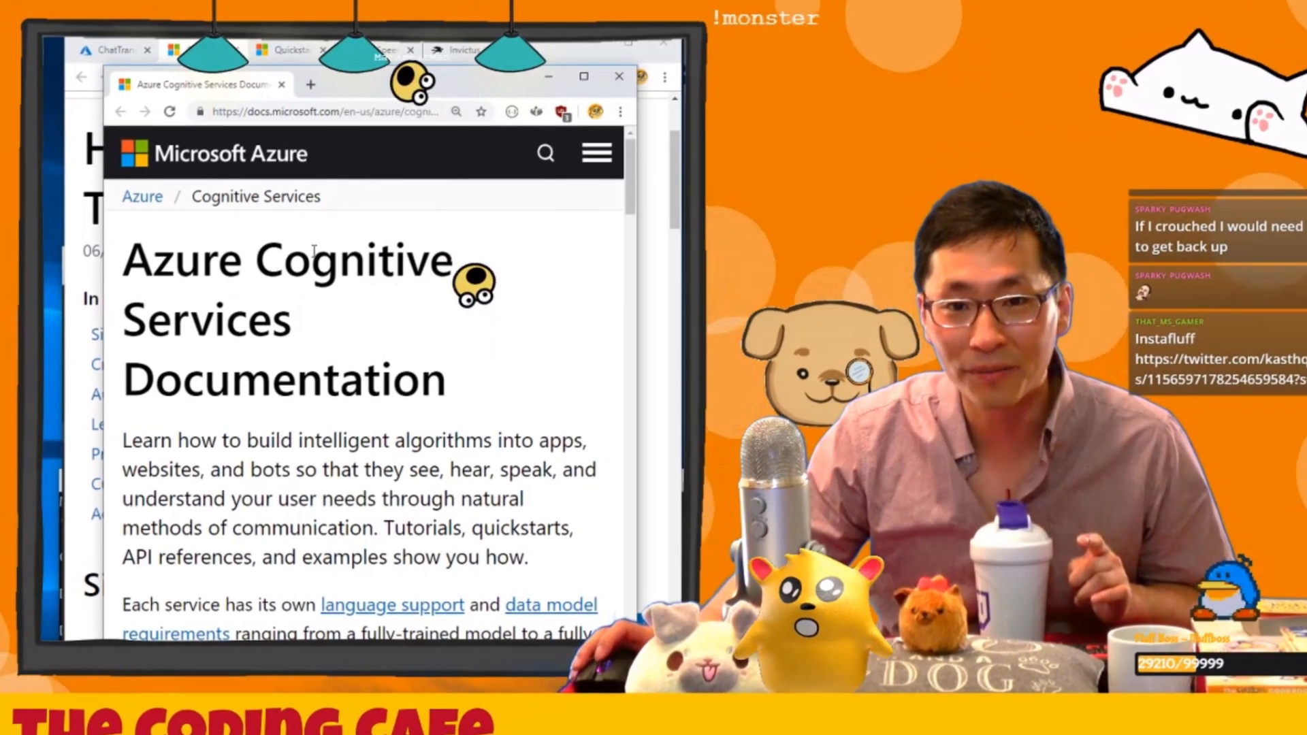
pyautogui.scroll(-1, 492, 380)
pyautogui.scroll(-2, 491, 380)
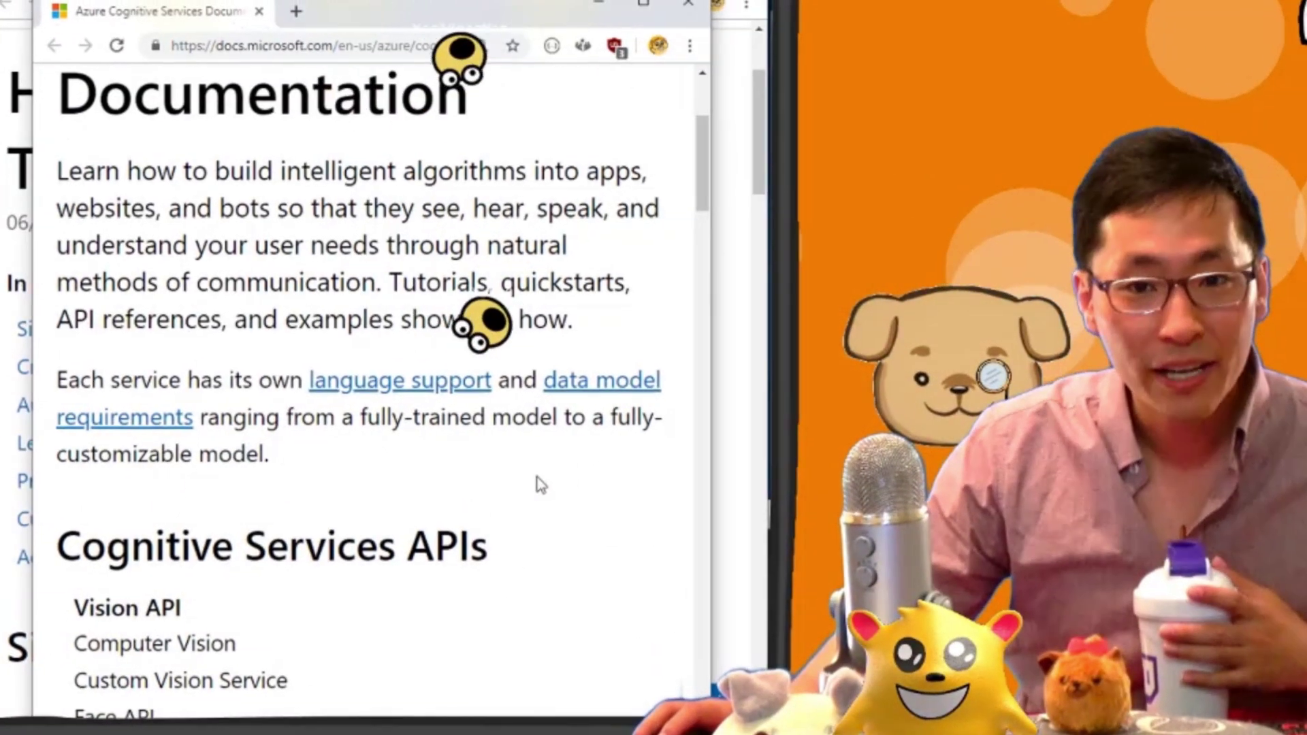
pyautogui.scroll(-2, 540, 484)
pyautogui.scroll(-2, 510, 429)
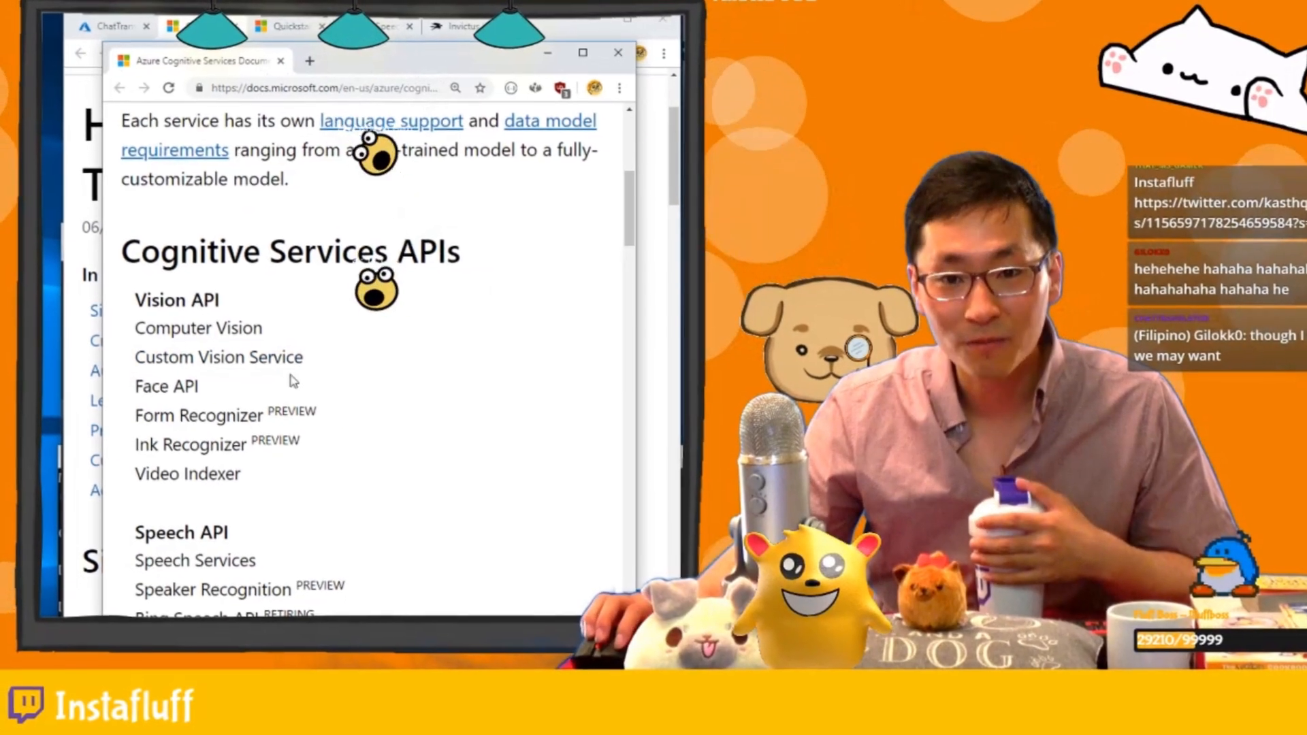
pyautogui.scroll(-2, 459, 414)
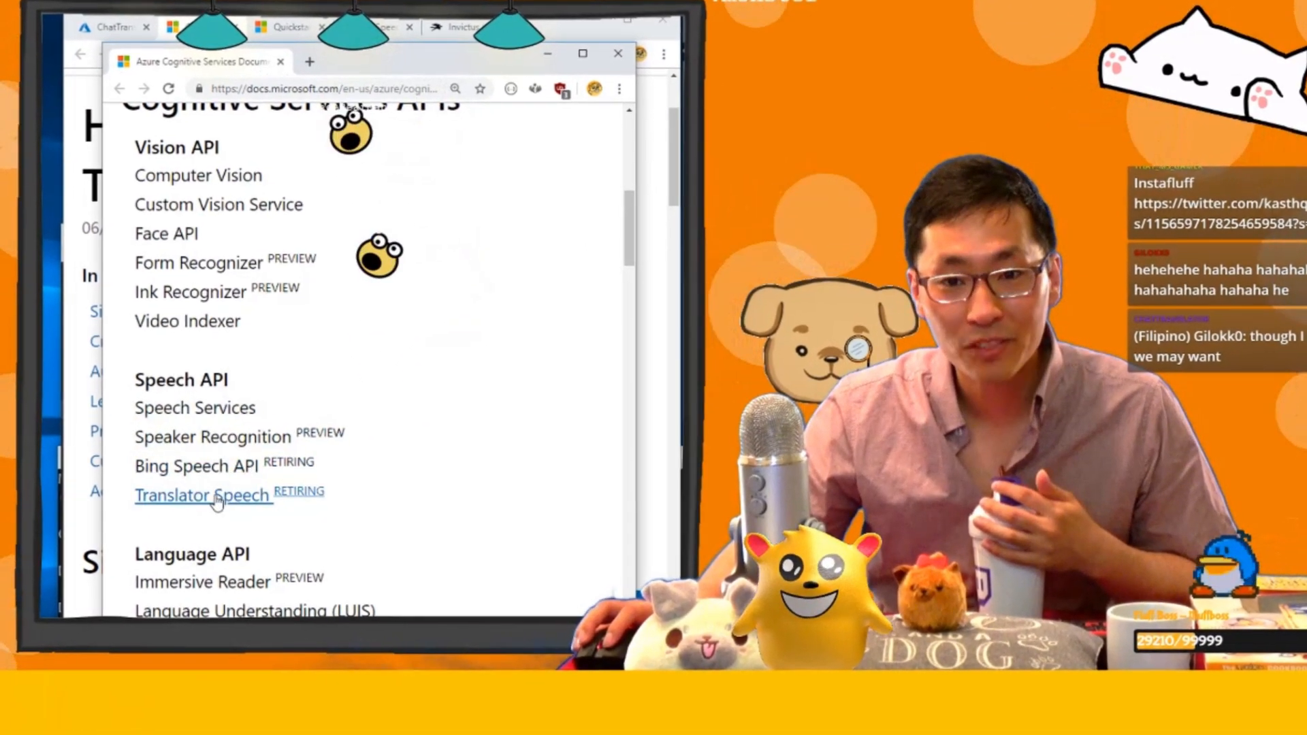
pyautogui.scroll(-2, 216, 494)
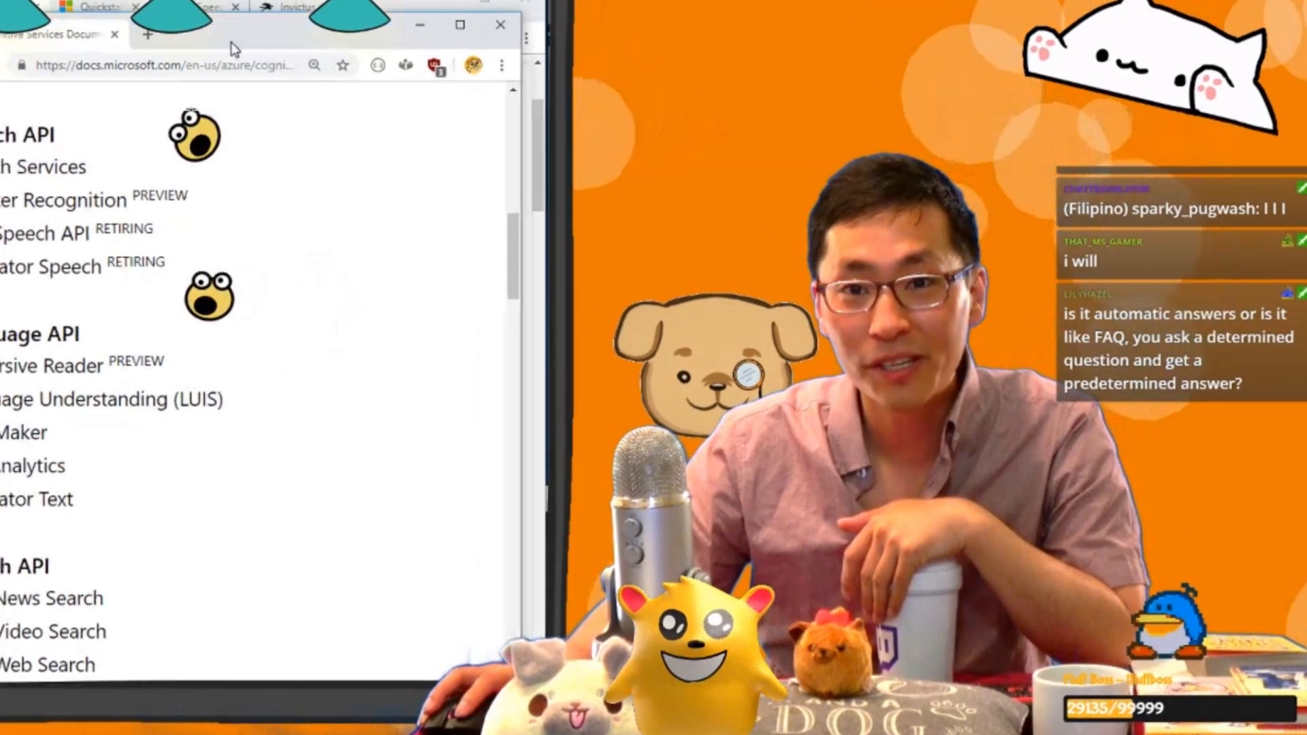
pyautogui.moveTo(194, 46); pyautogui.dragTo(227, 26)
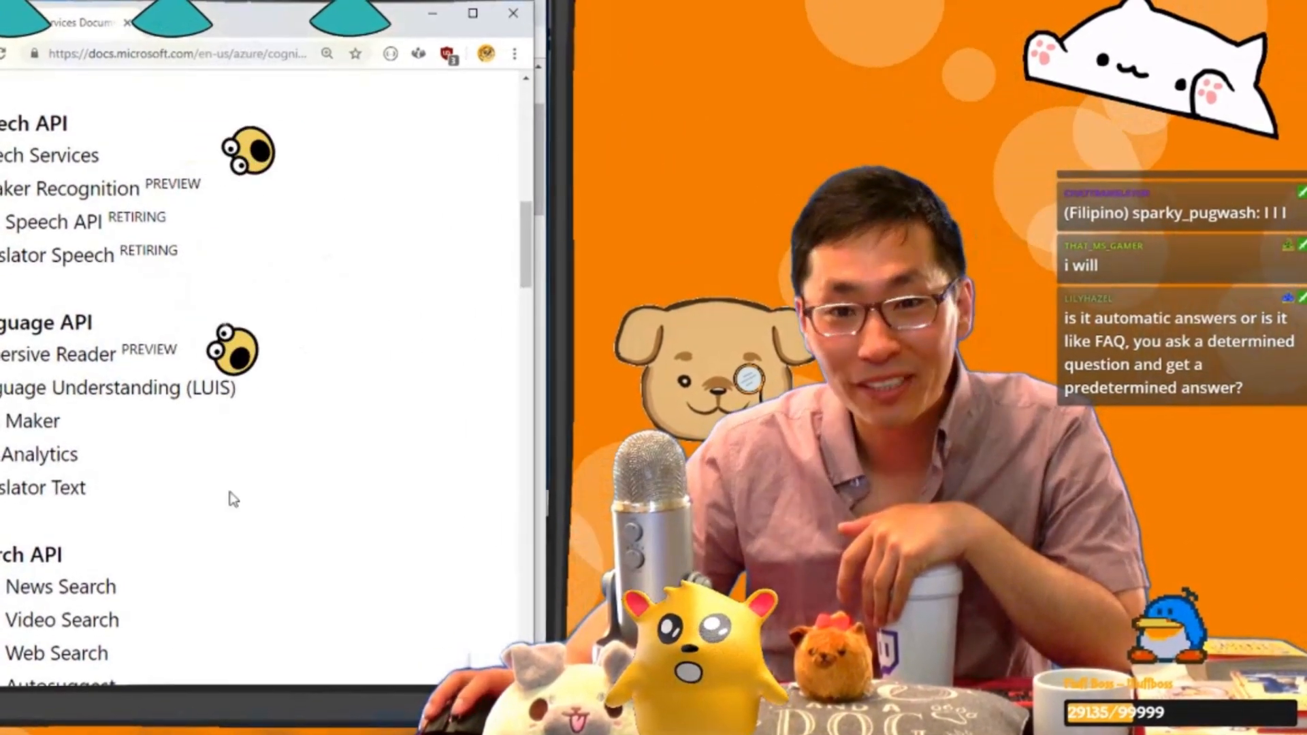
pyautogui.click(24, 422)
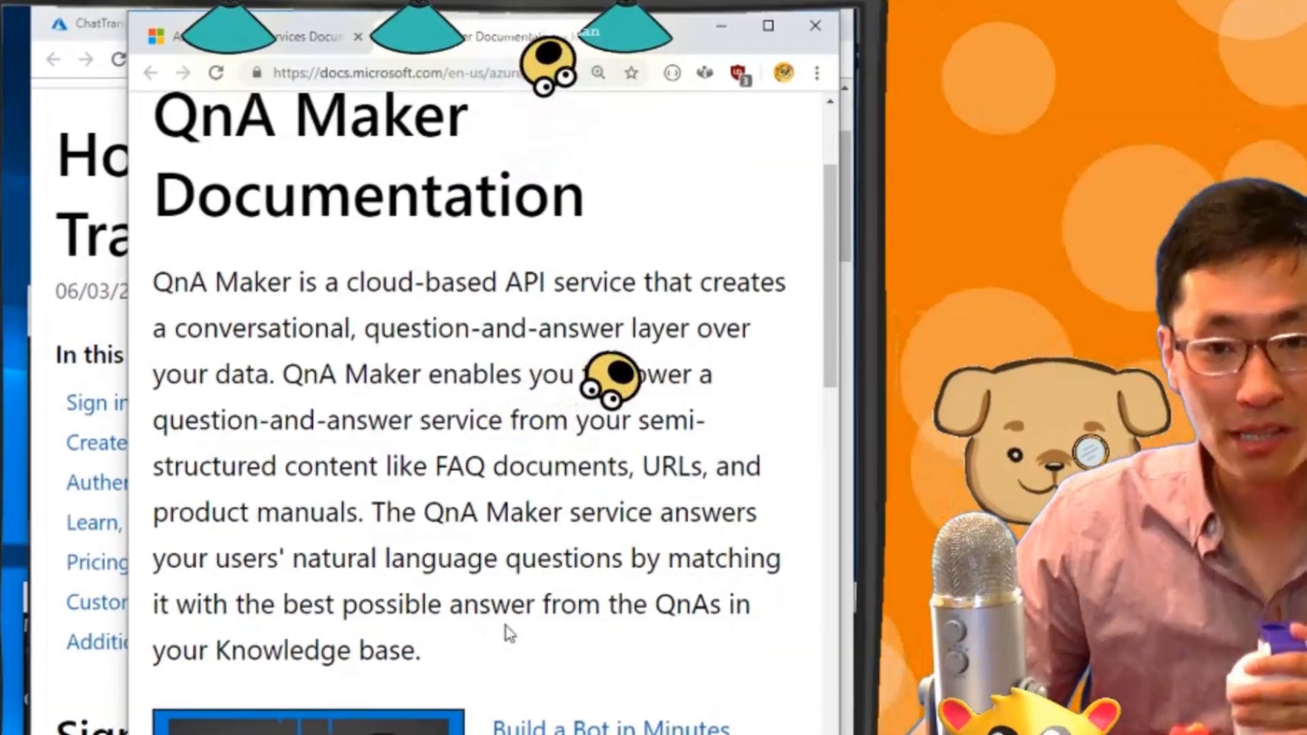
pyautogui.scroll(-3, 587, 653)
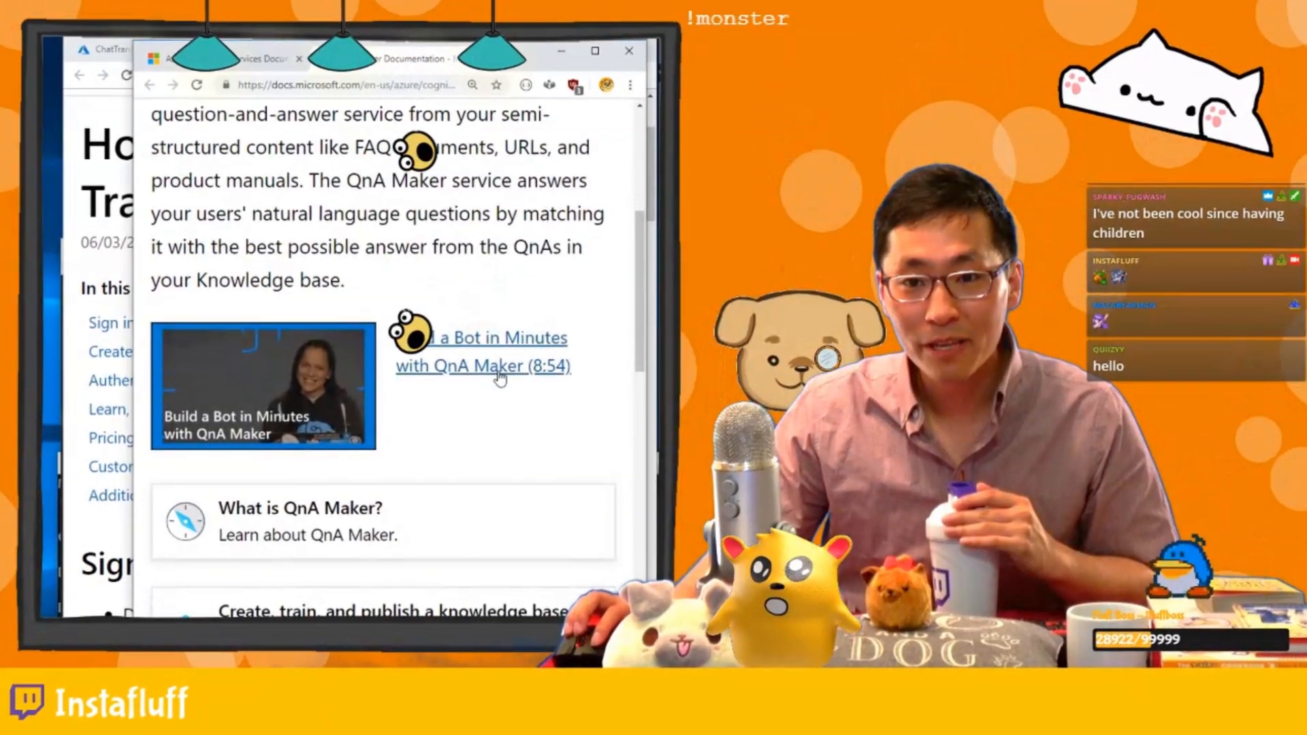
# - View the Immersive Reader docs from the API list, then close the Cognitive Services window
pyautogui.hotkey('alt', 'Left')
pyautogui.click(268, 415)
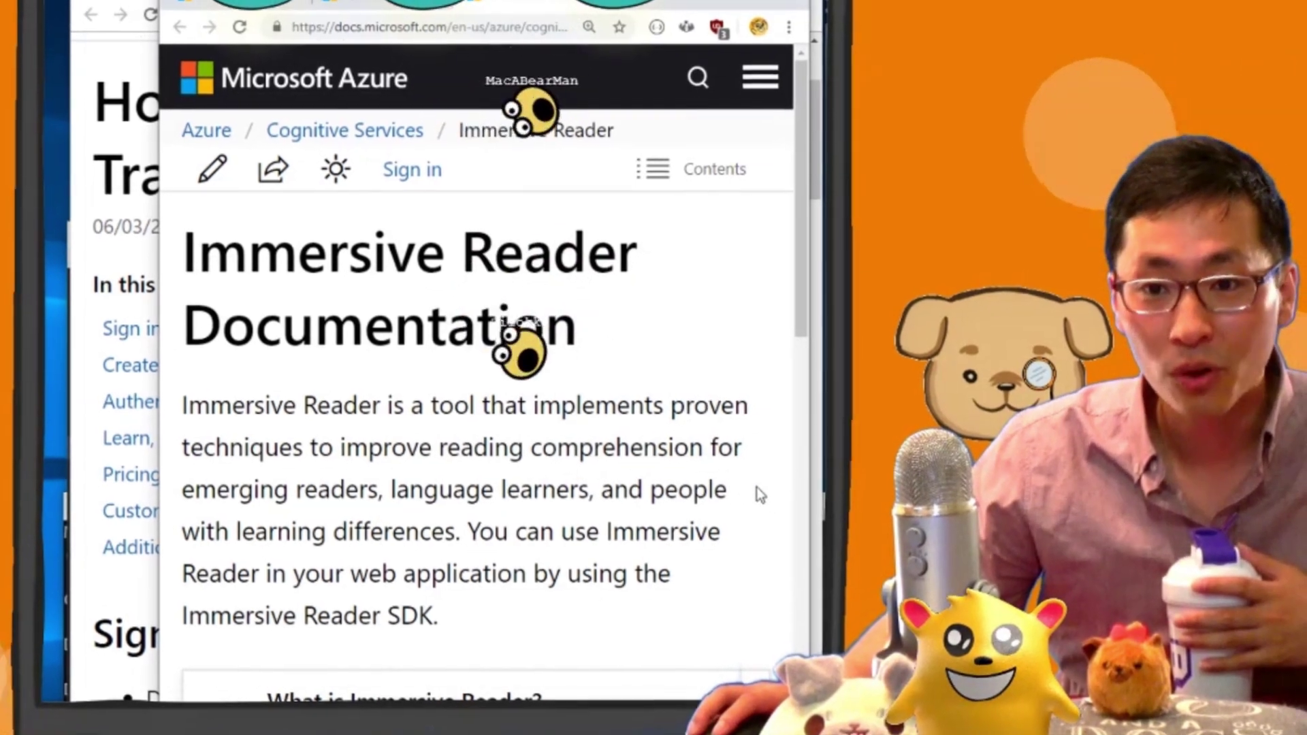
pyautogui.hotkey('alt', 'Left')
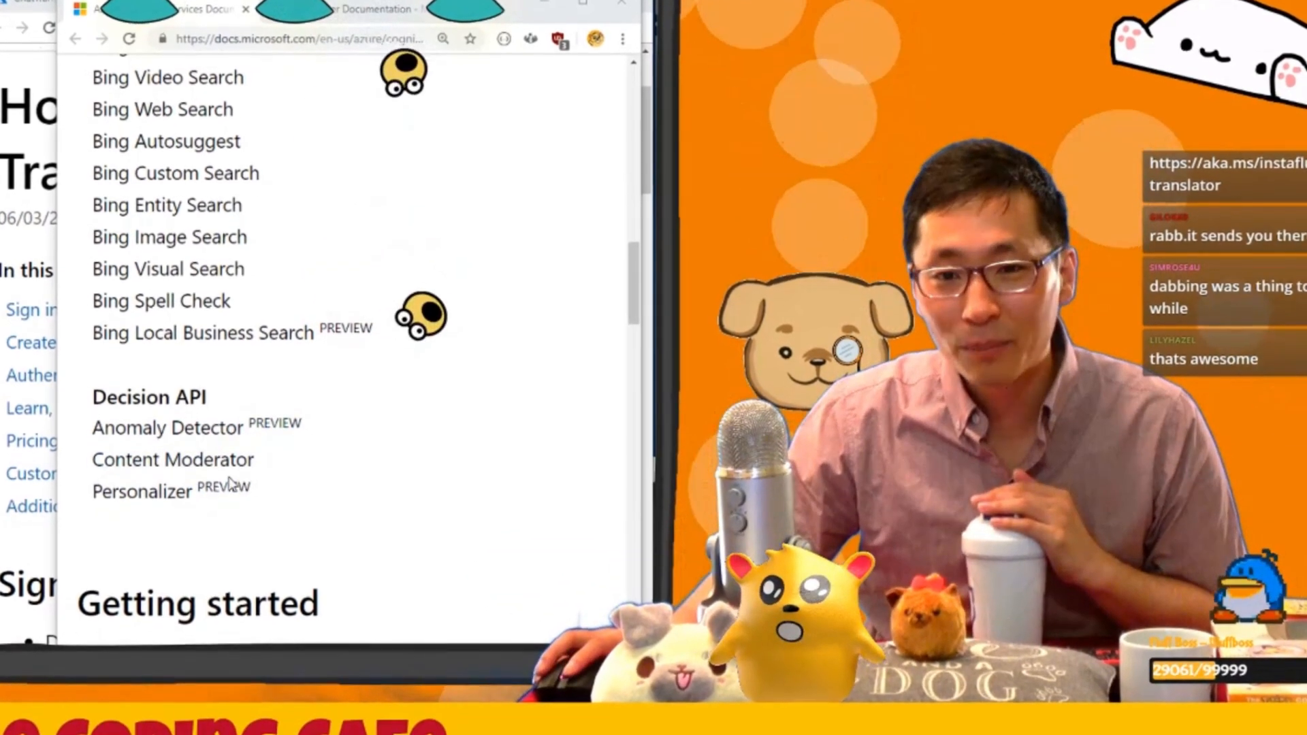
pyautogui.scroll(2, 234, 449)
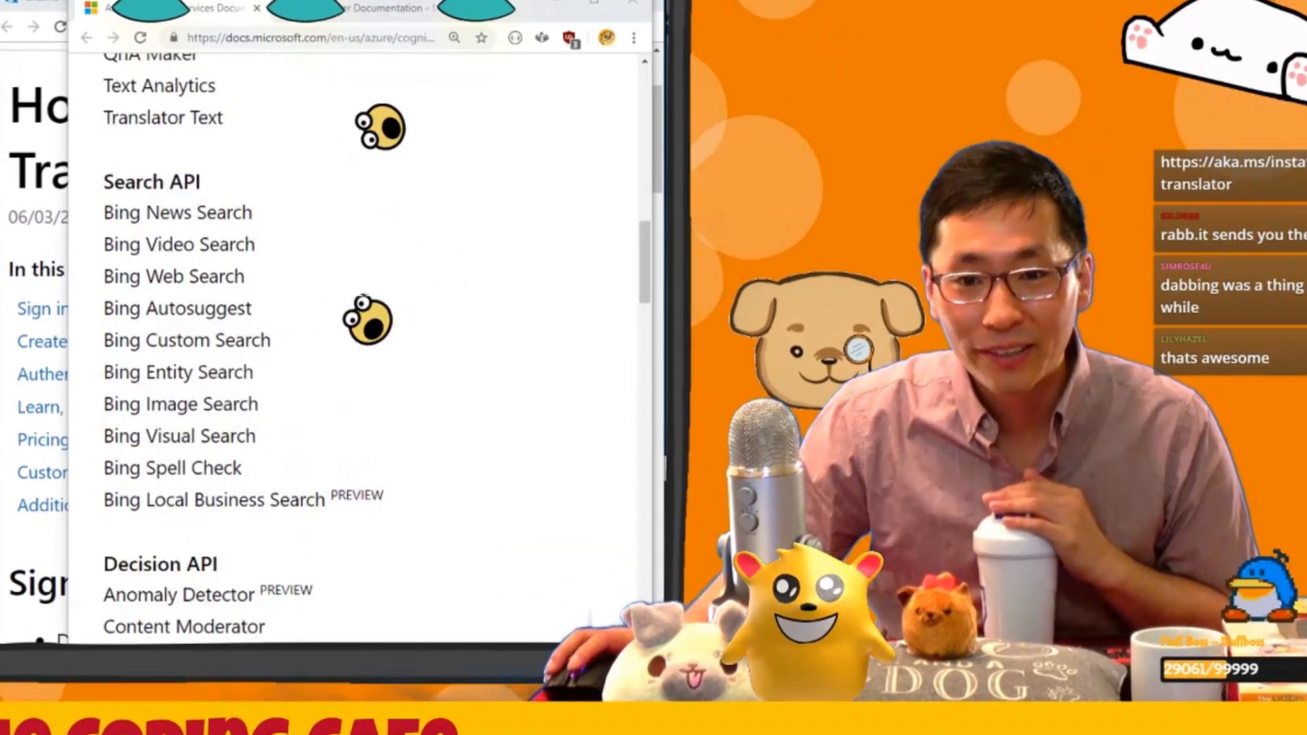
pyautogui.scroll(10, 233, 449)
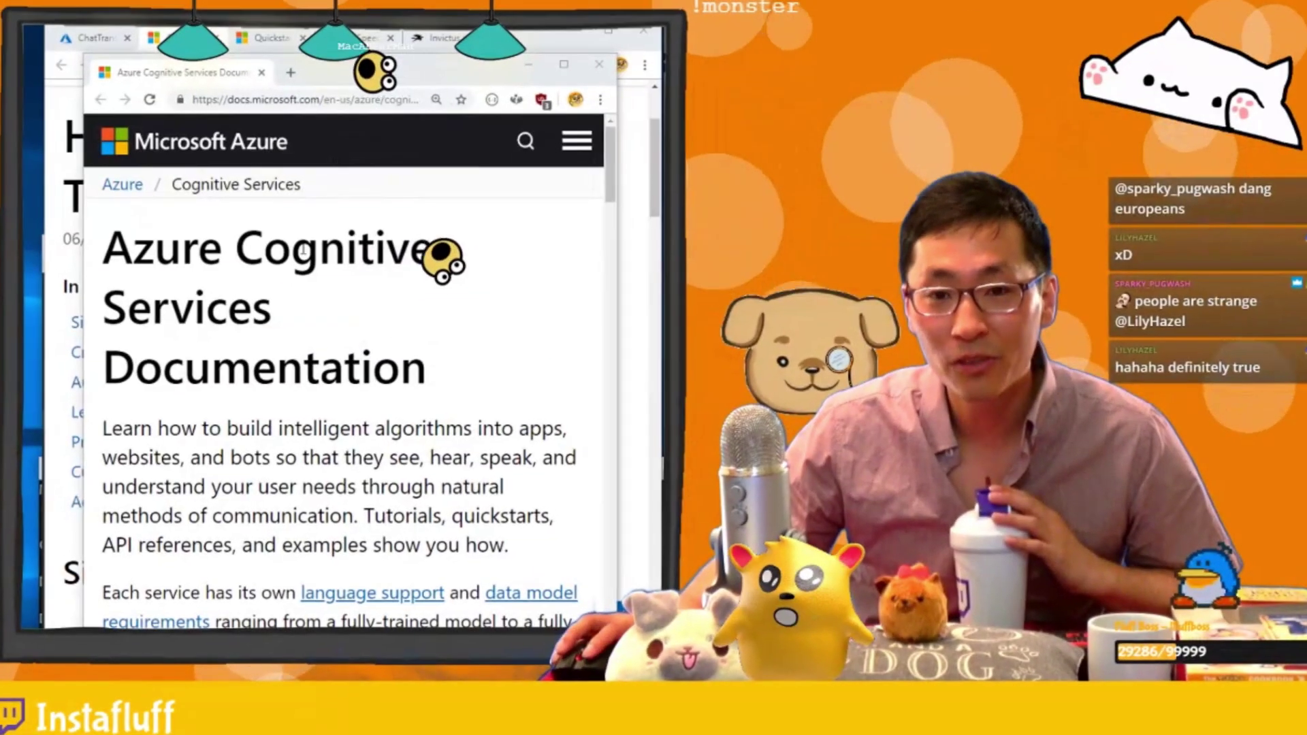
pyautogui.doubleClick(394, 250)
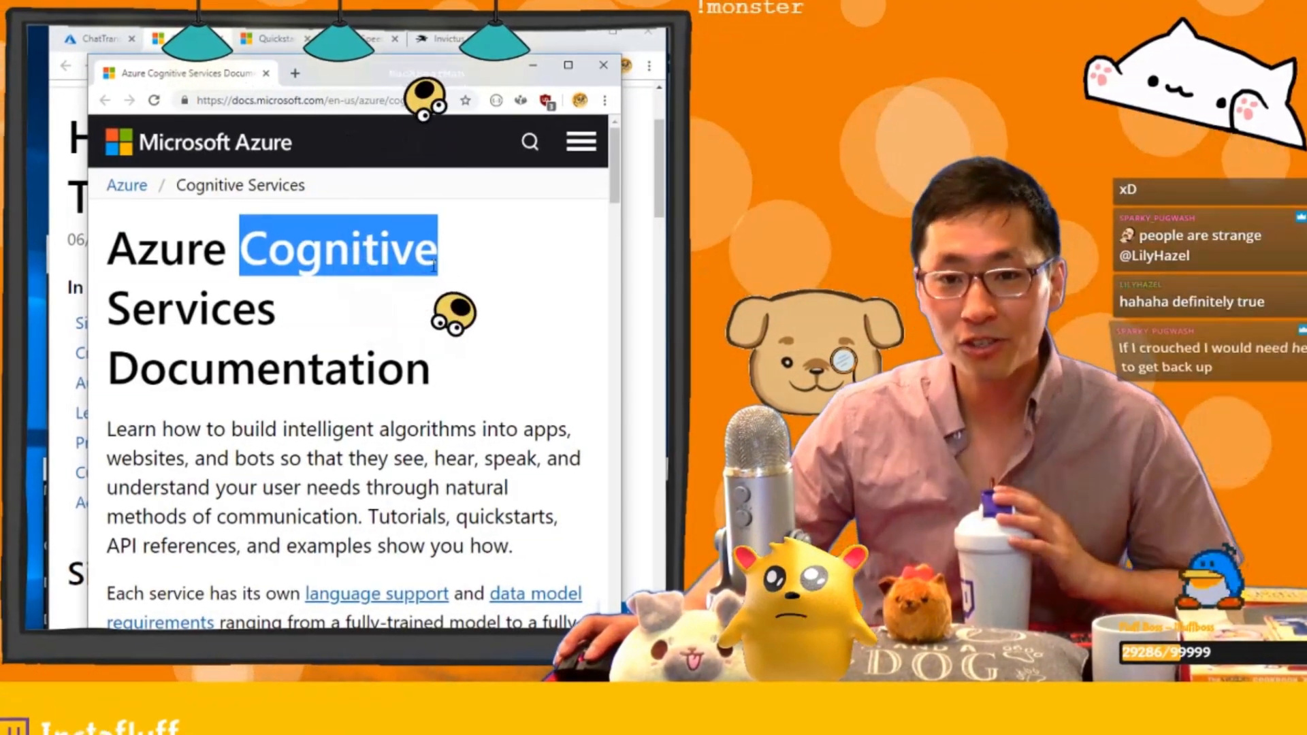
pyautogui.hotkey('alt', 'Tab')
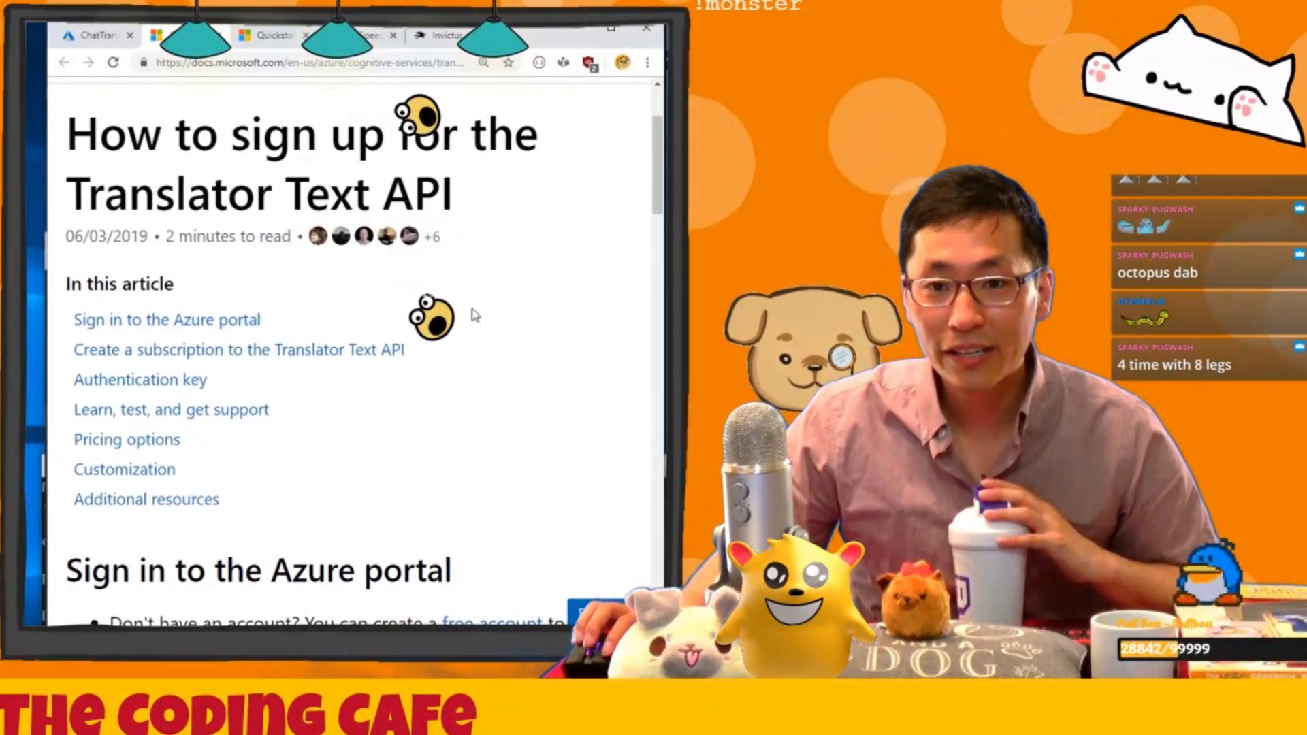
# - Cycle through Atom's app.js, the command prompt and back to the Translator Text article
pyautogui.hotkey('alt', 'Tab')
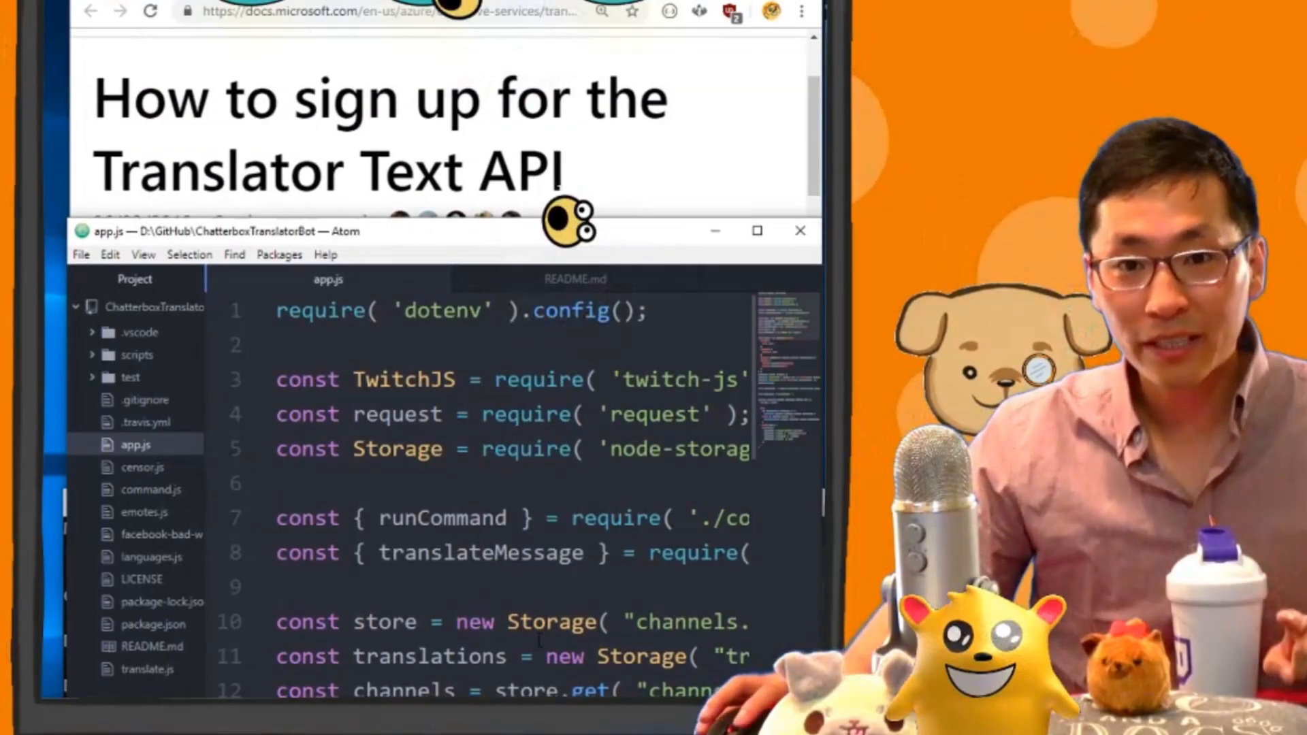
pyautogui.hotkey('alt', 'Tab')
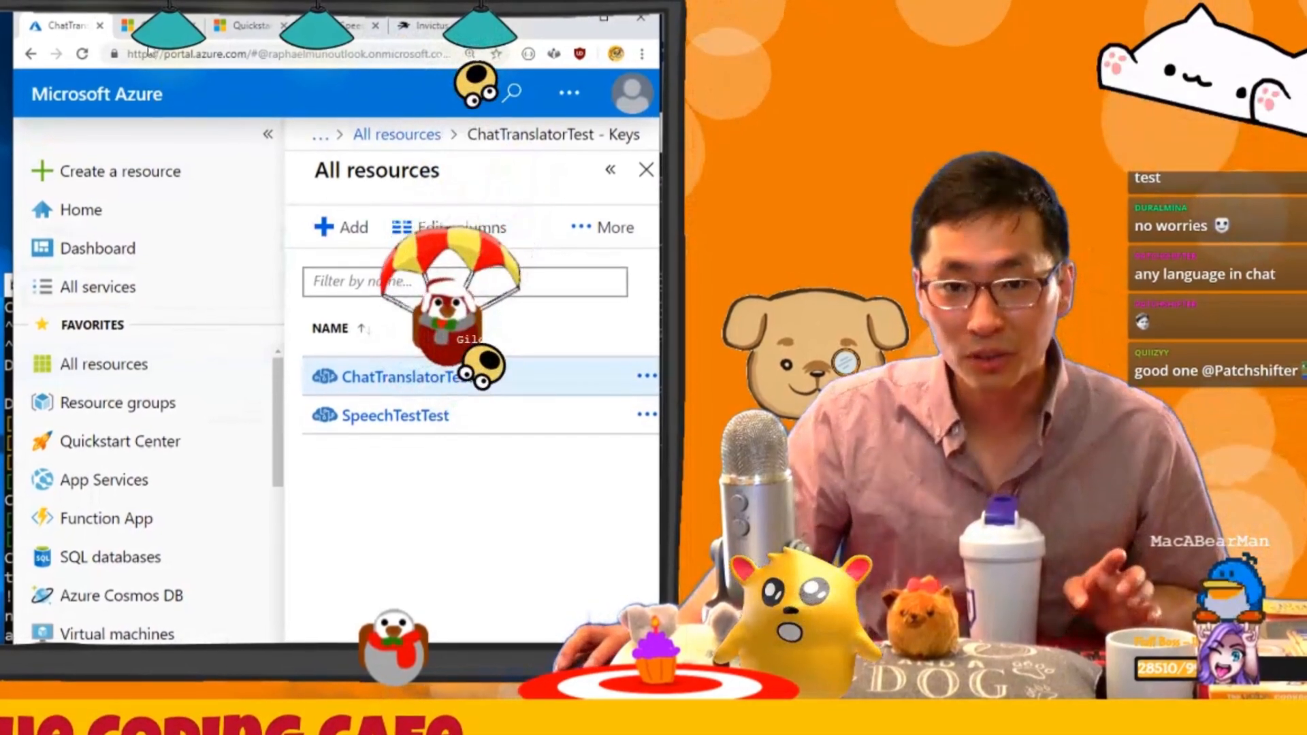
pyautogui.hotkey('ctrl', 'Tab')
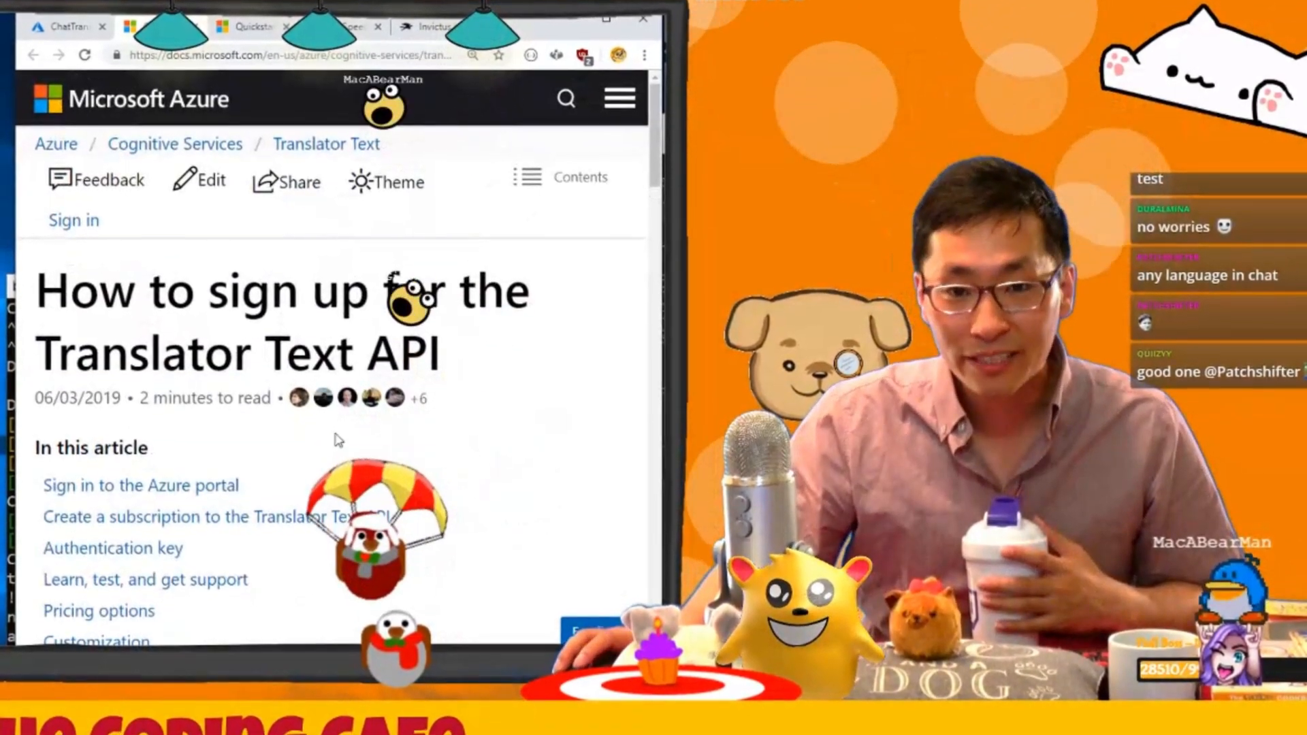
pyautogui.scroll(-2, 338, 439)
pyautogui.scroll(-4, 581, 413)
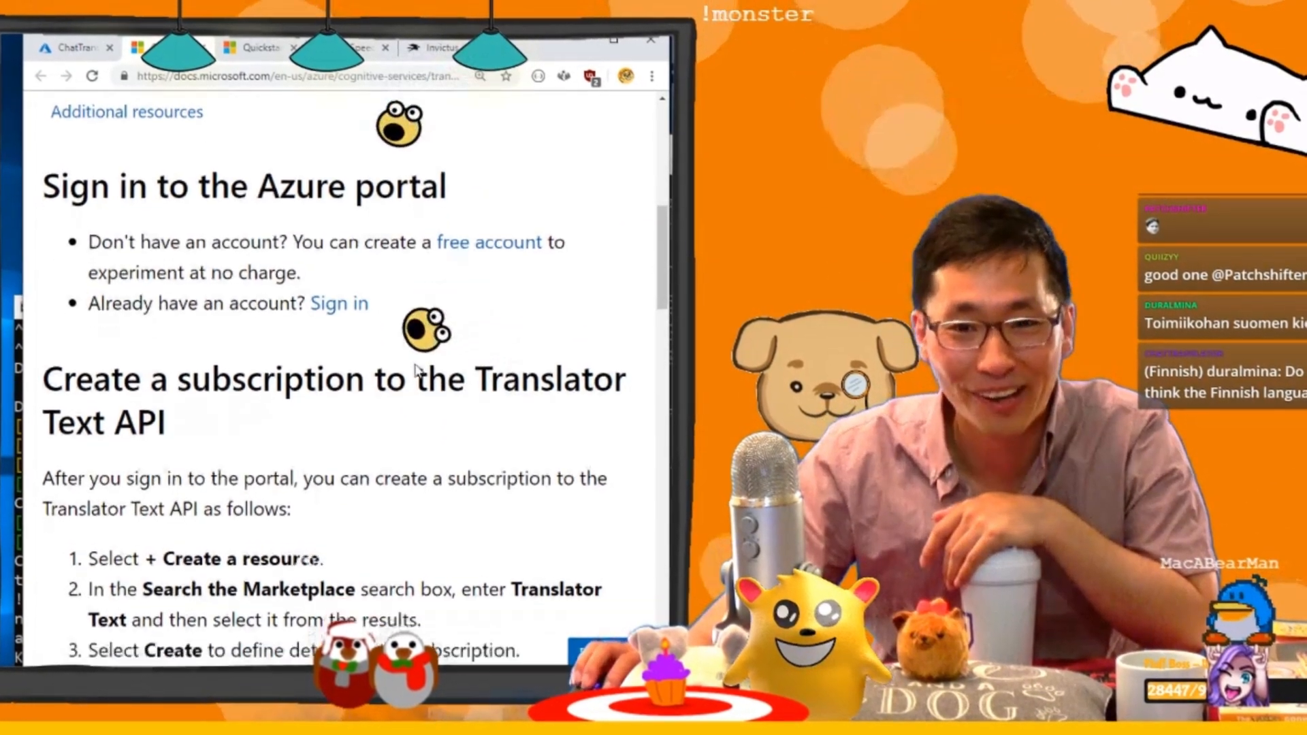
pyautogui.scroll(-5, 417, 368)
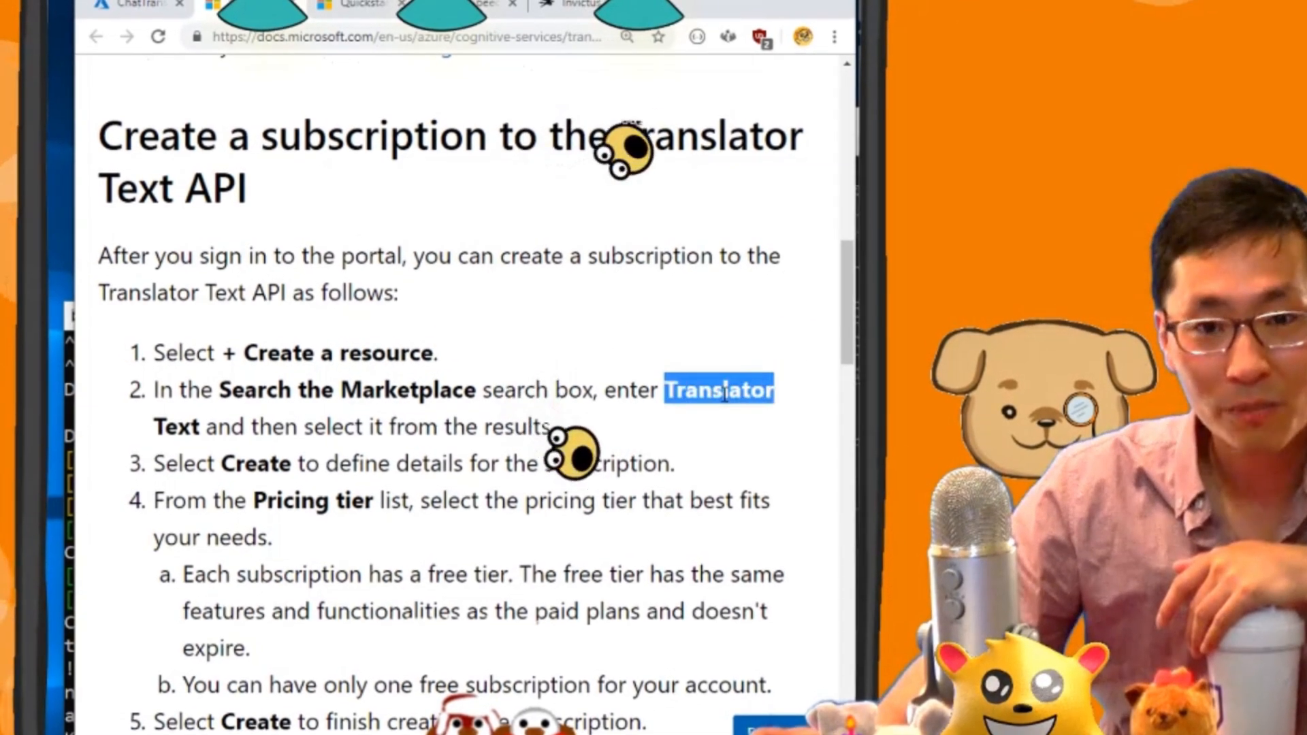
# - Switch to the Azure portal and show the All resources list
pyautogui.hotkey('ctrl', 'shift', 'Tab')
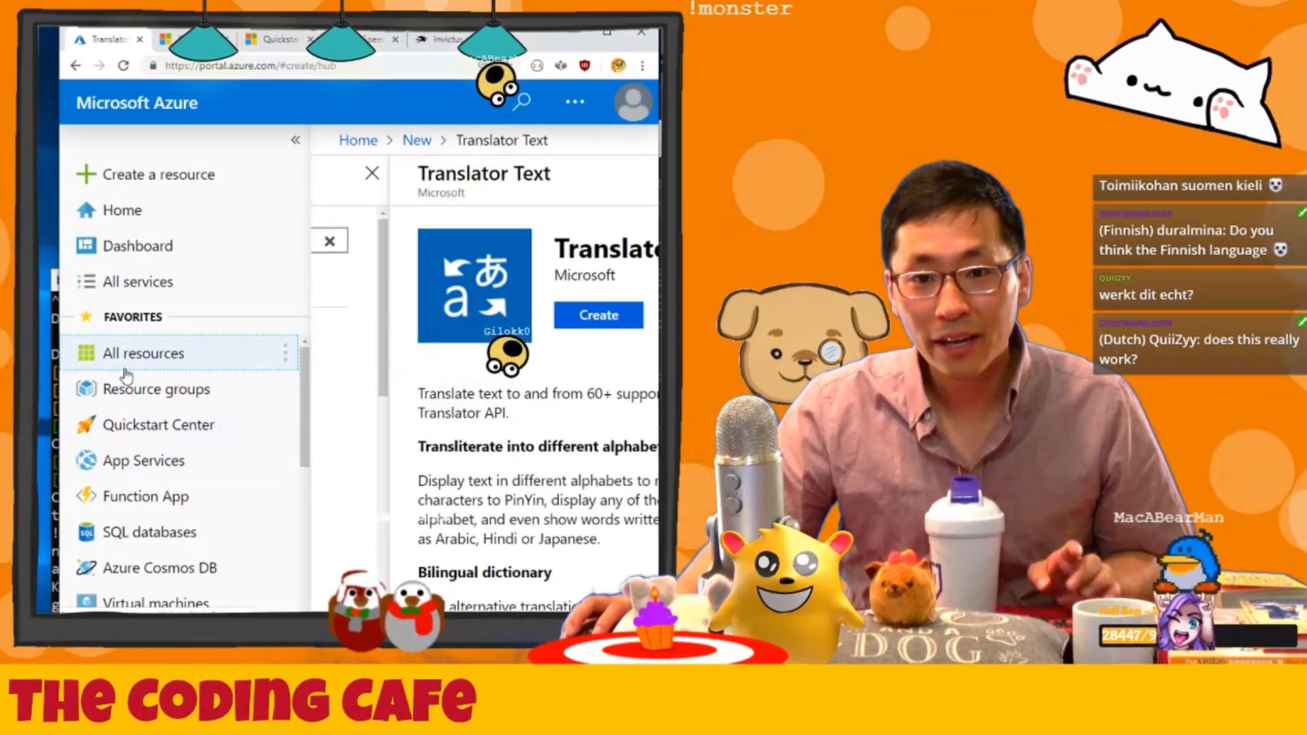
pyautogui.click(144, 353)
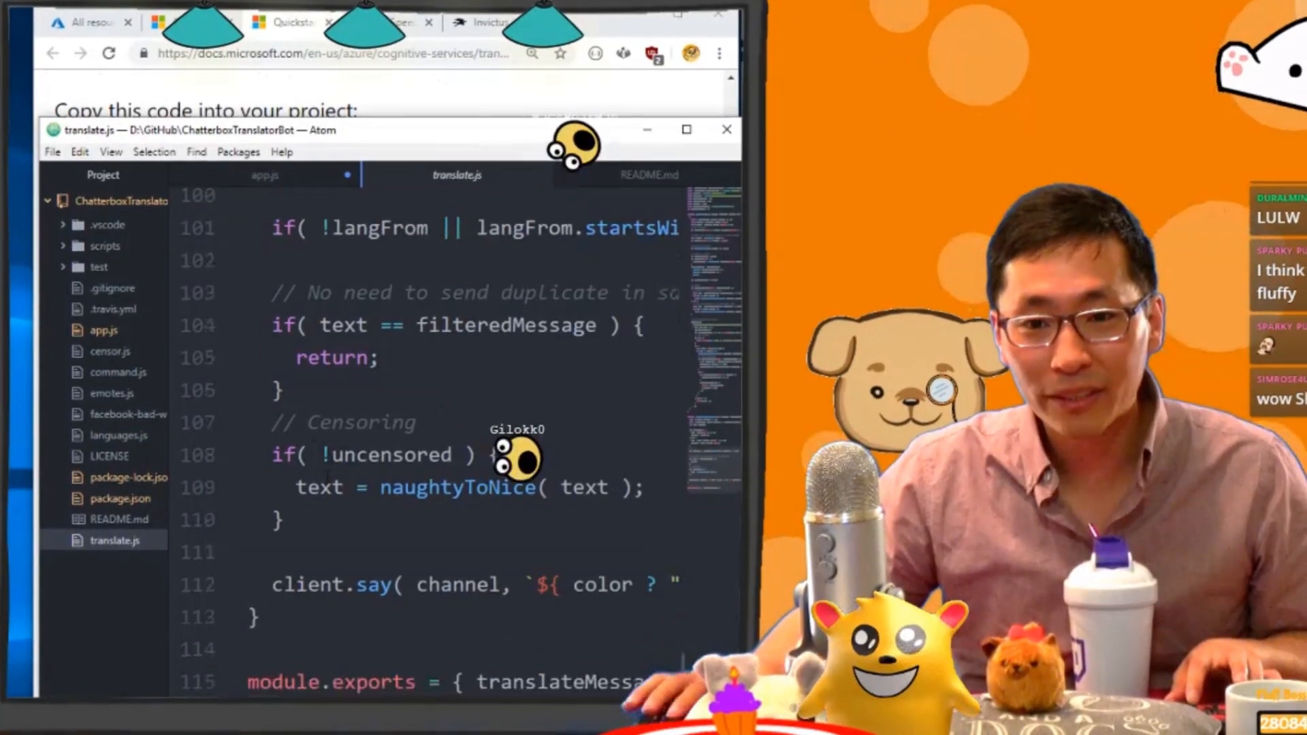
pyautogui.scroll(7, 428, 429)
pyautogui.scroll(5, 386, 454)
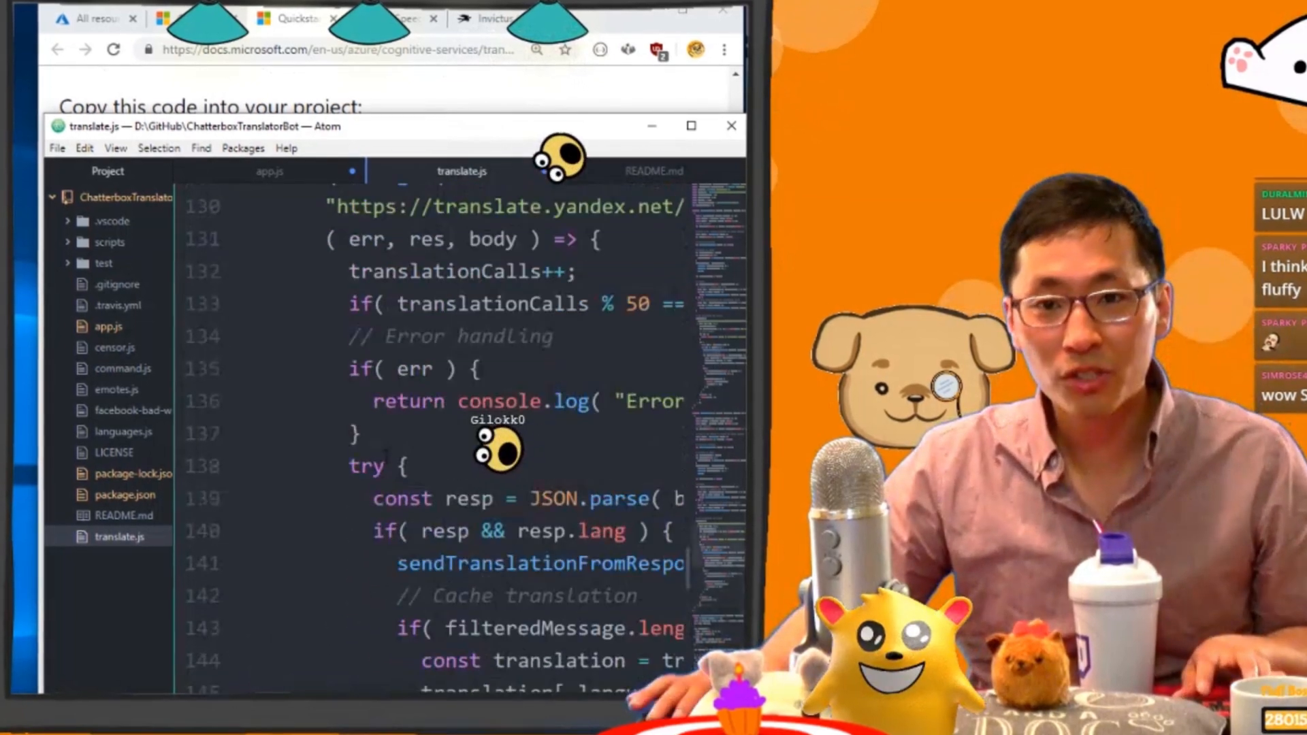
pyautogui.scroll(5, 386, 454)
pyautogui.scroll(4, 368, 458)
pyautogui.scroll(4, 350, 461)
pyautogui.scroll(3, 409, 429)
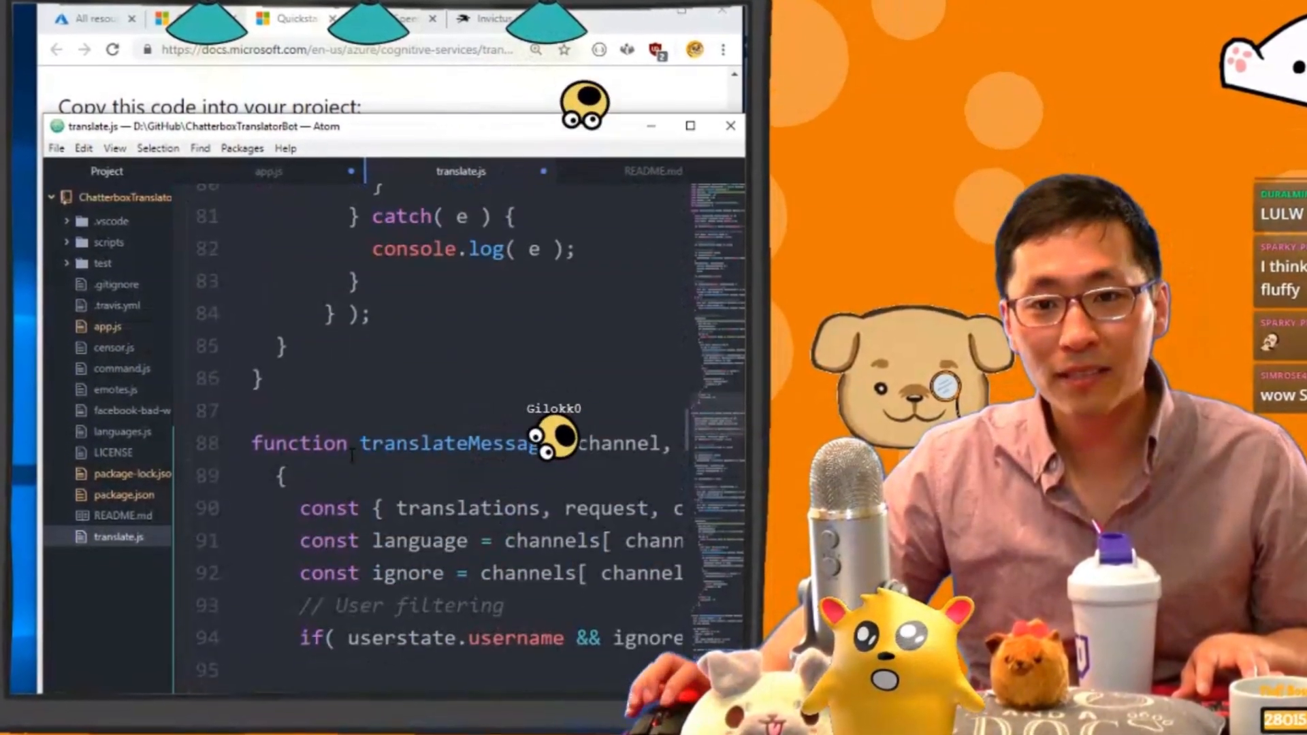
pyautogui.scroll(-10, 409, 429)
pyautogui.hscroll(5, 409, 428)
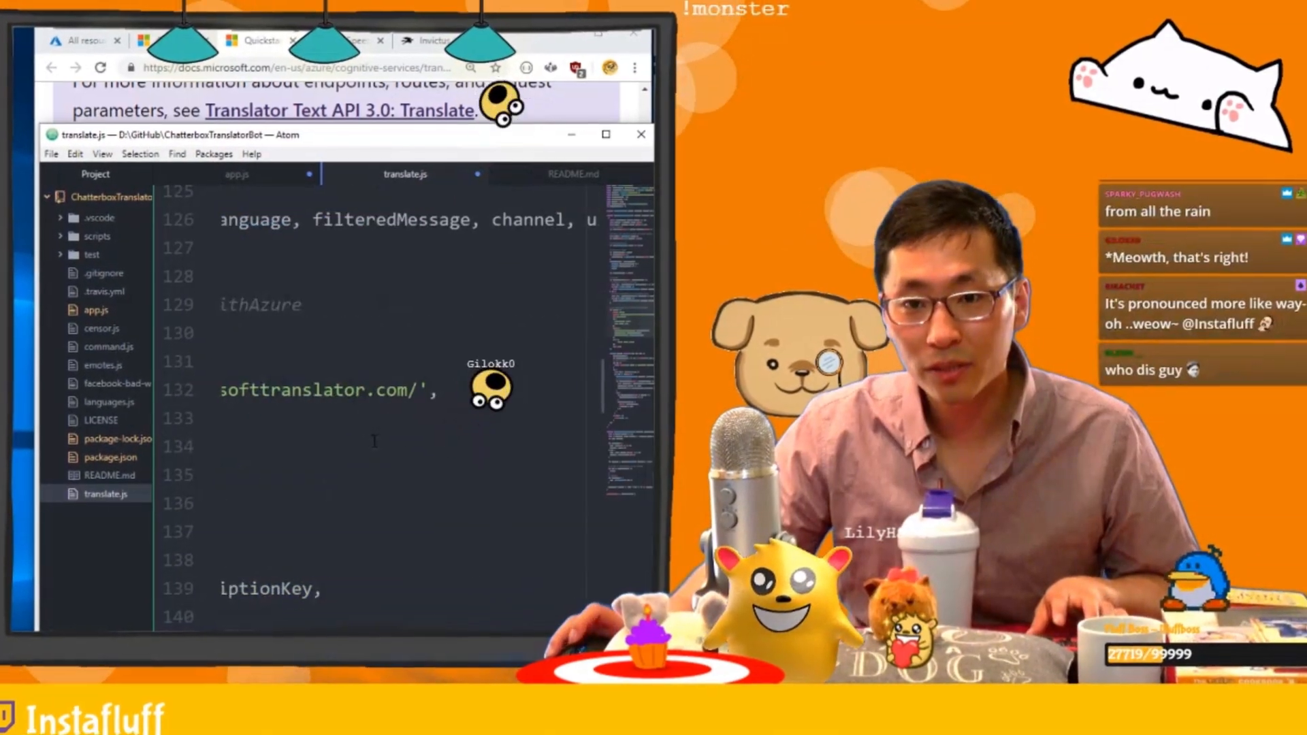
pyautogui.hscroll(-5, 408, 429)
pyautogui.scroll(-4, 410, 430)
pyautogui.hscroll(5, 410, 430)
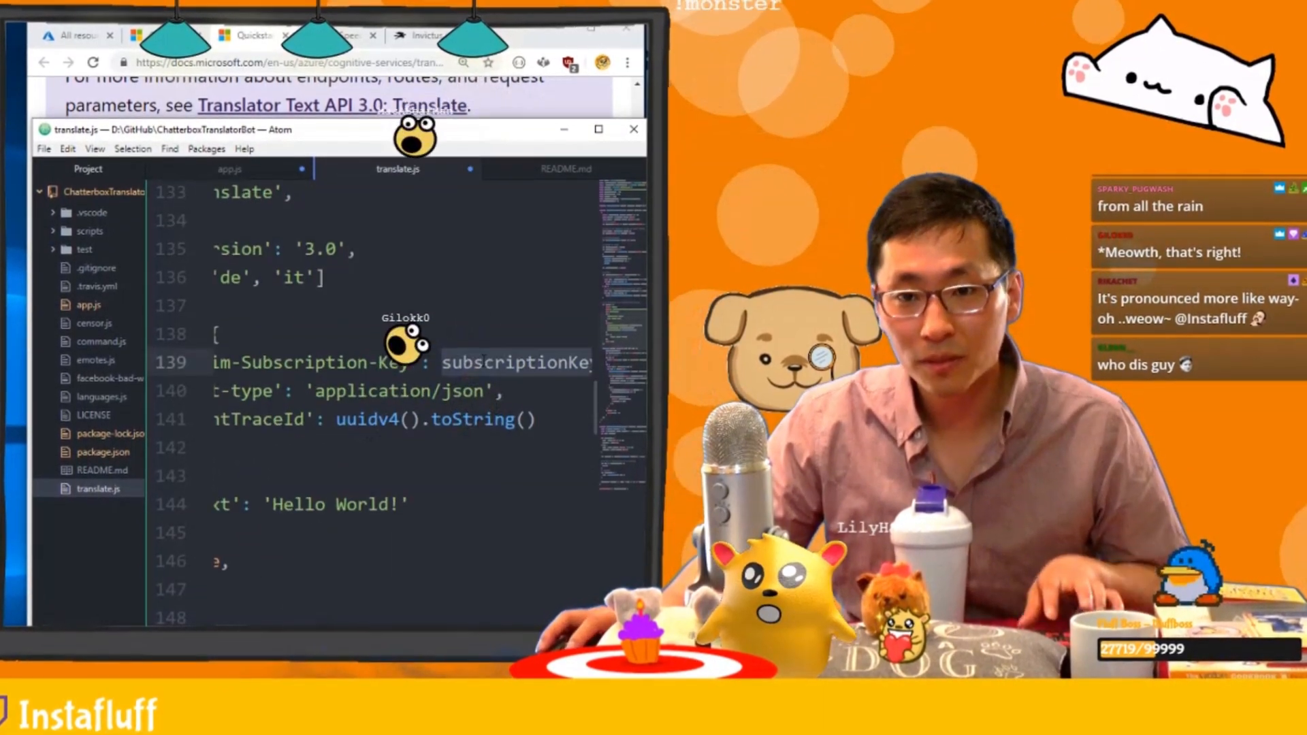
pyautogui.write('process.env,')
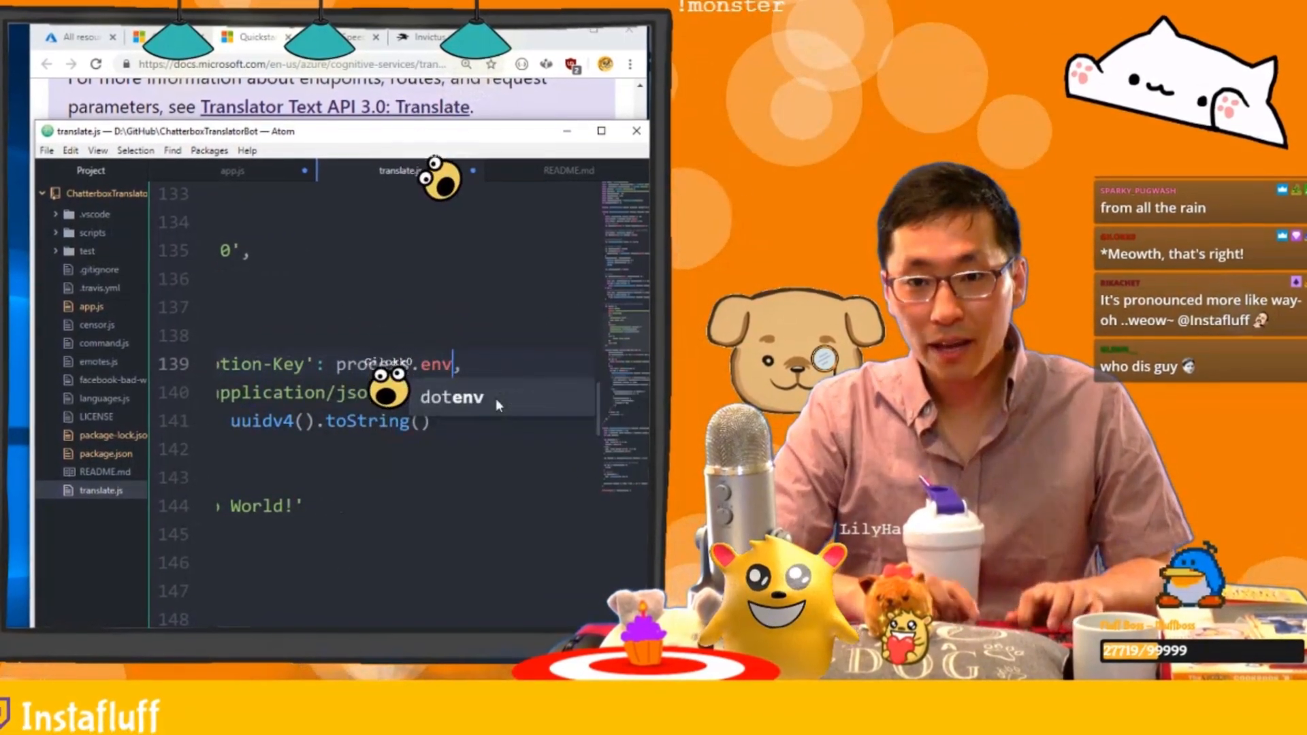
pyautogui.write('.AZURE_KEY')
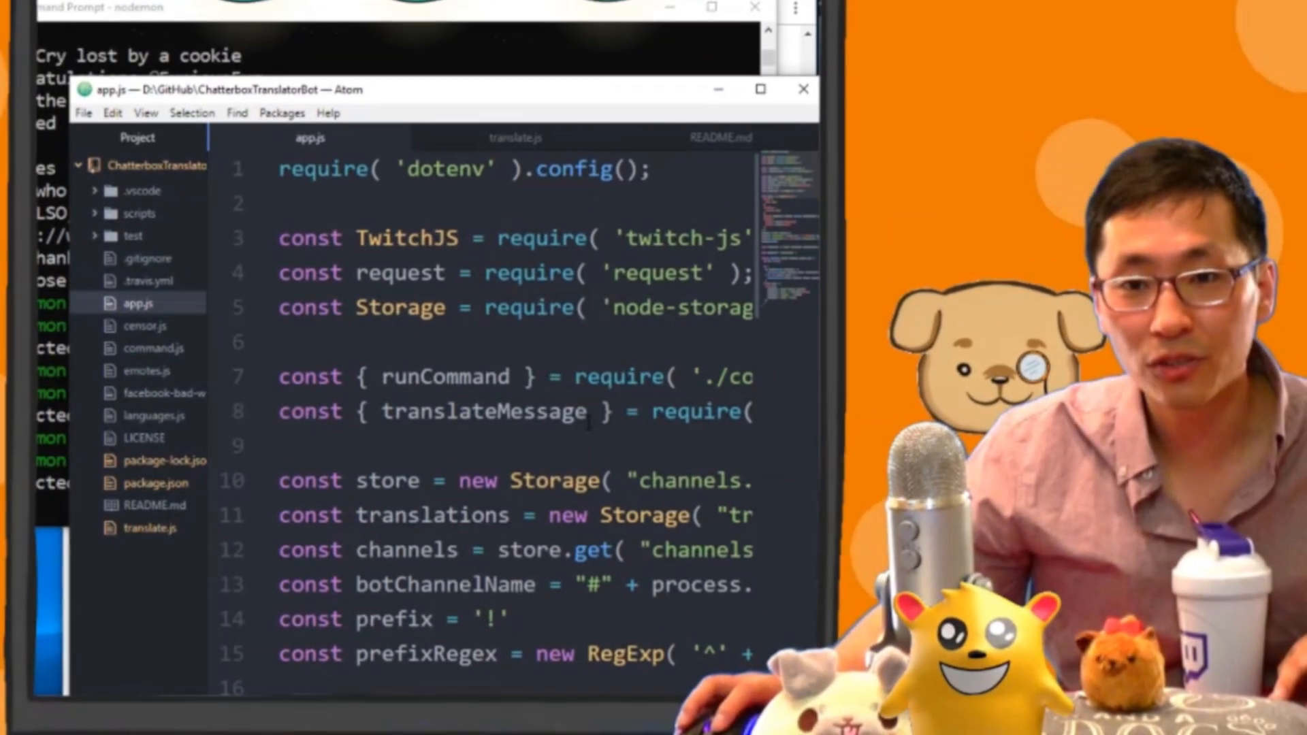
pyautogui.write(', translateMe')
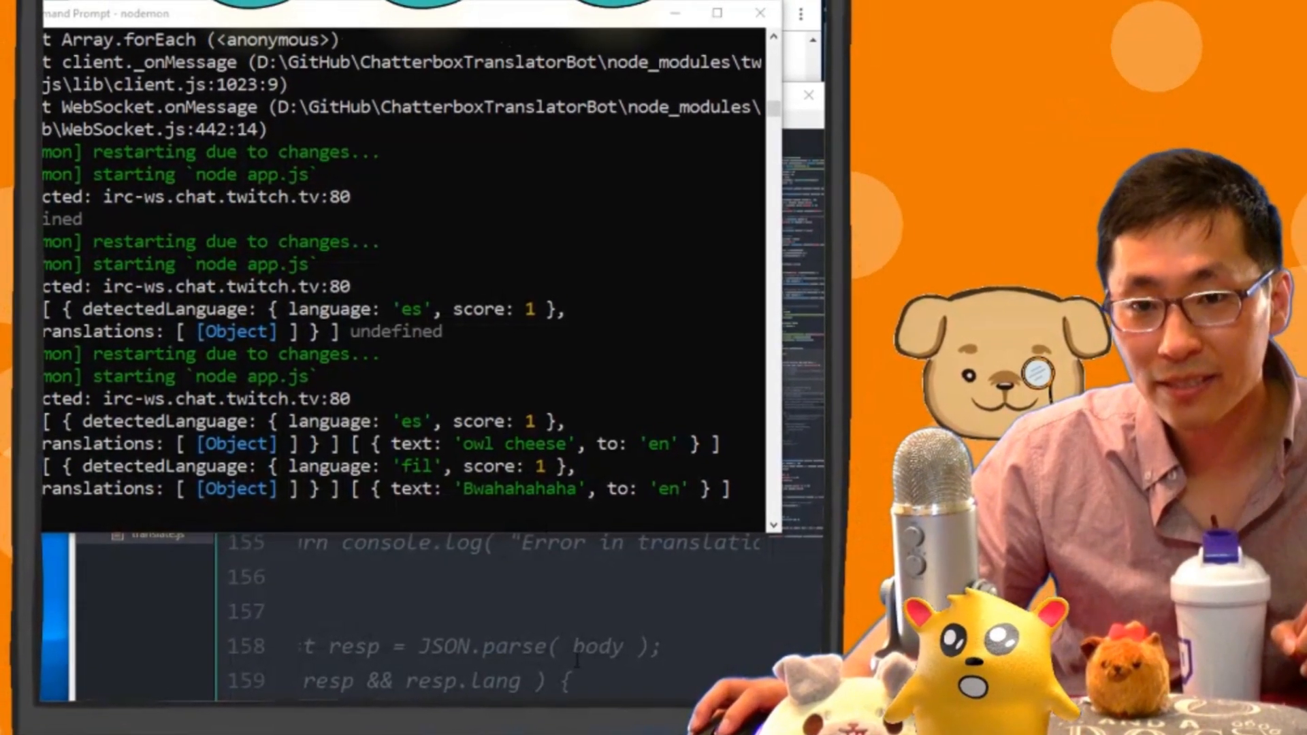
# - Log body[0].translations[0].text on line 150, save translate.js and check the restarted bot's console
pyautogui.hotkey('alt', 'Tab')
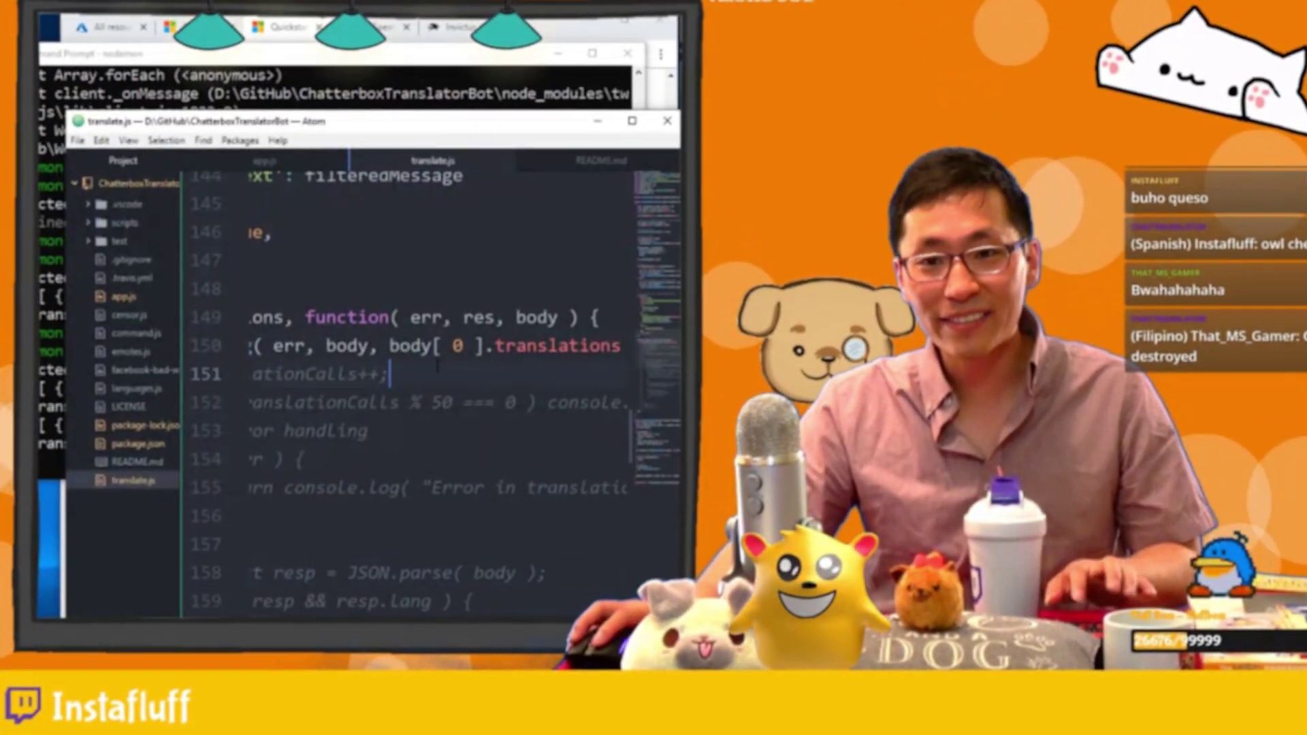
pyautogui.hscroll(3, 430, 388)
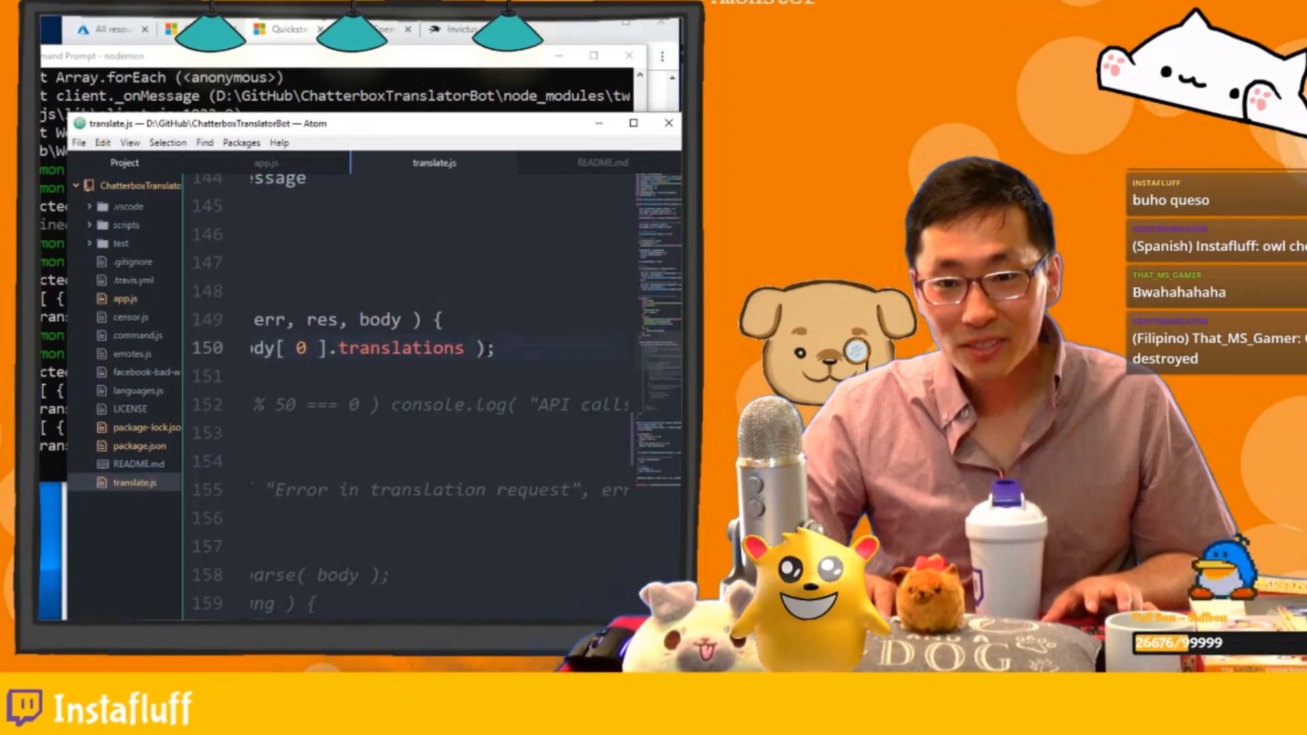
pyautogui.hscroll(3, 428, 388)
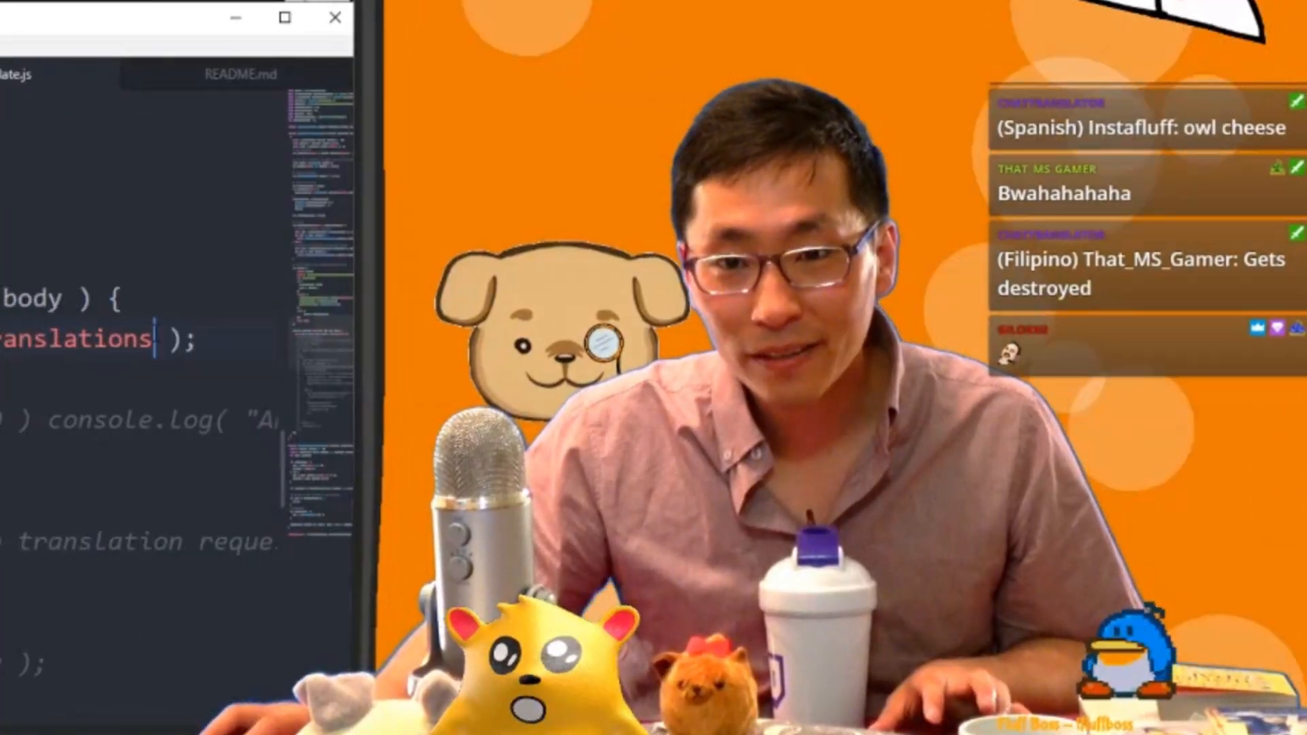
pyautogui.click(541, 343)
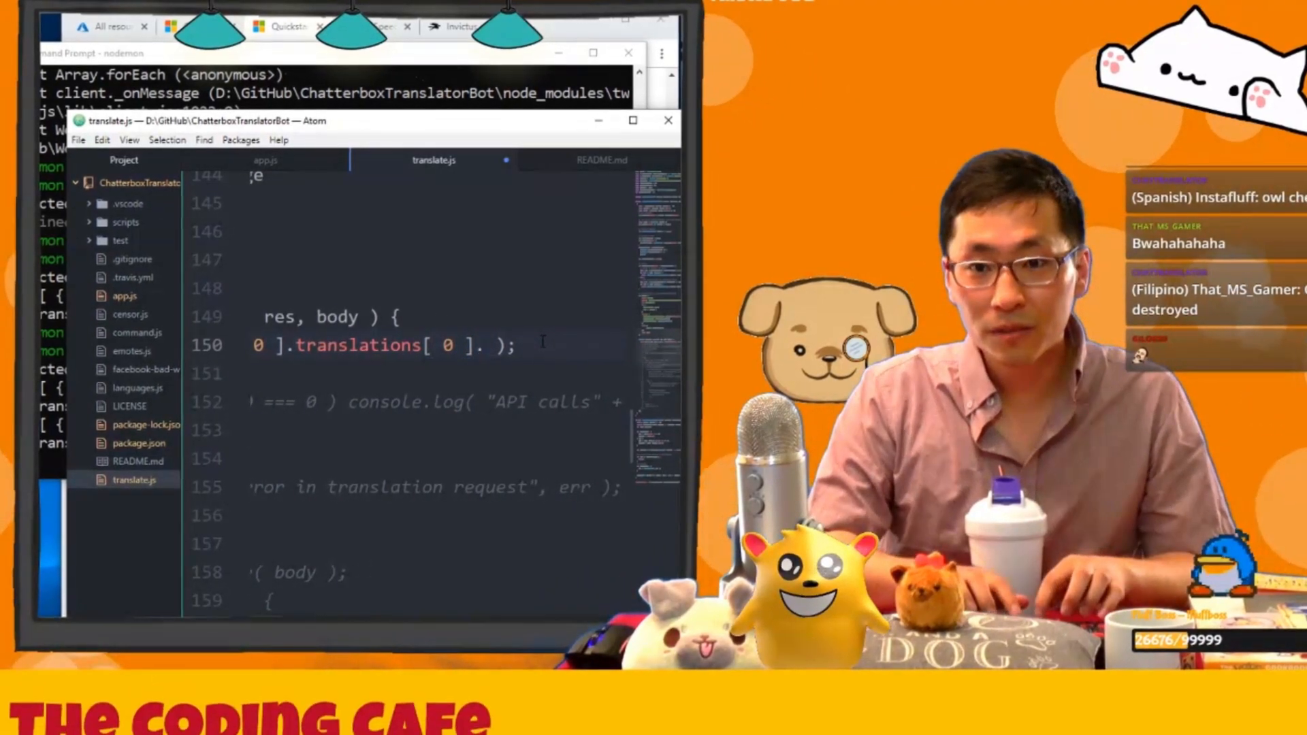
pyautogui.write('text')
pyautogui.hotkey('ctrl', 's')
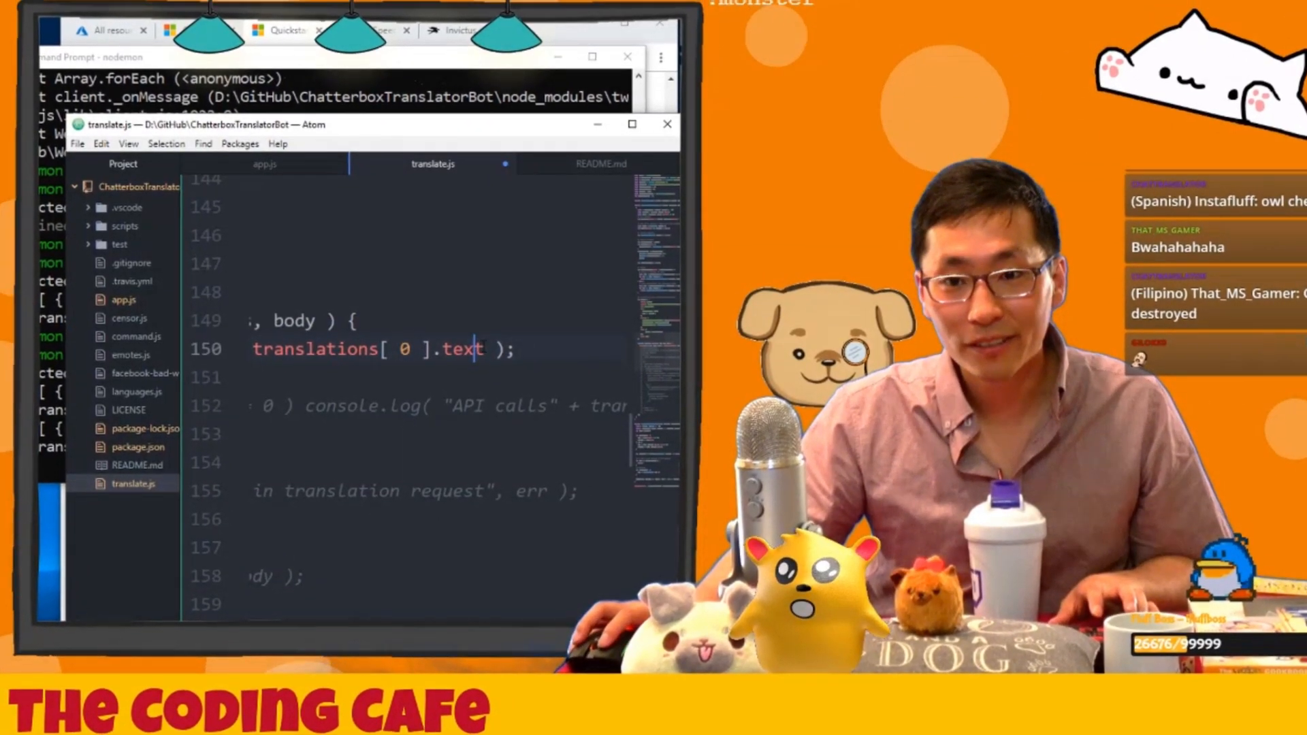
pyautogui.hscroll(-3, 429, 388)
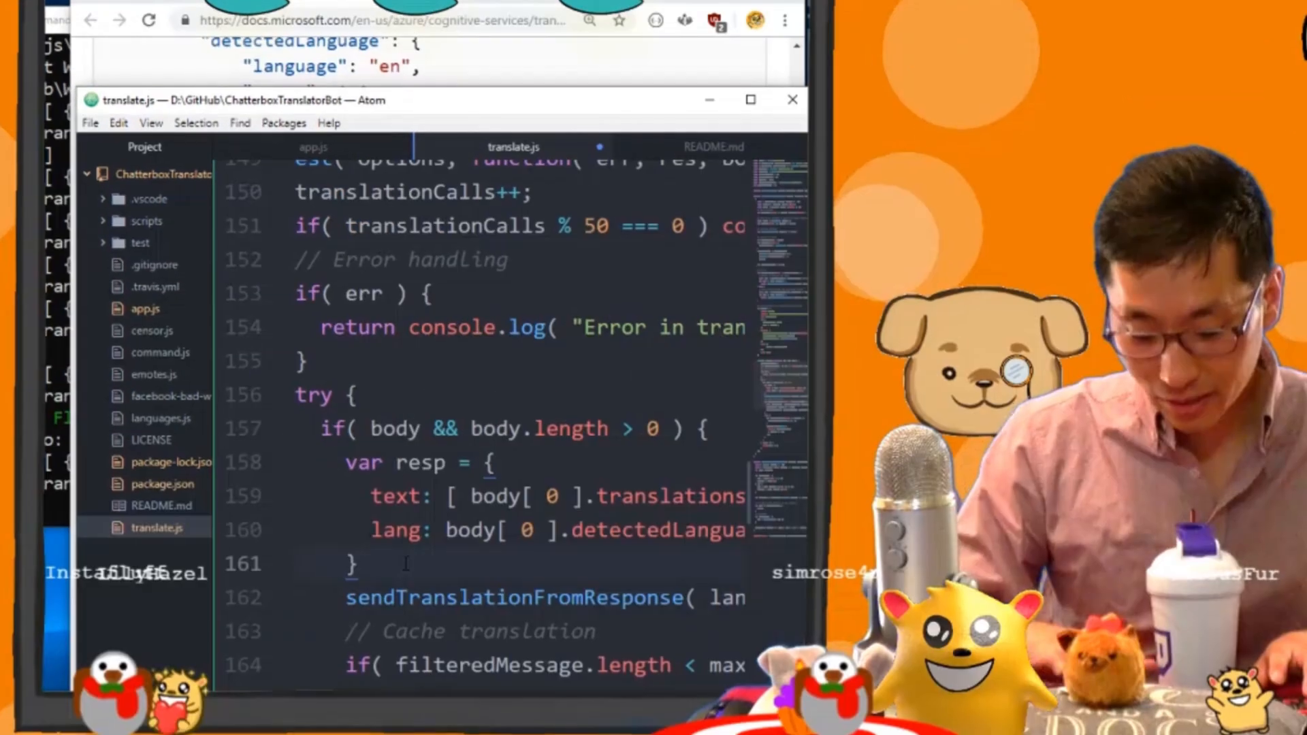
pyautogui.scroll(-3, 490, 408)
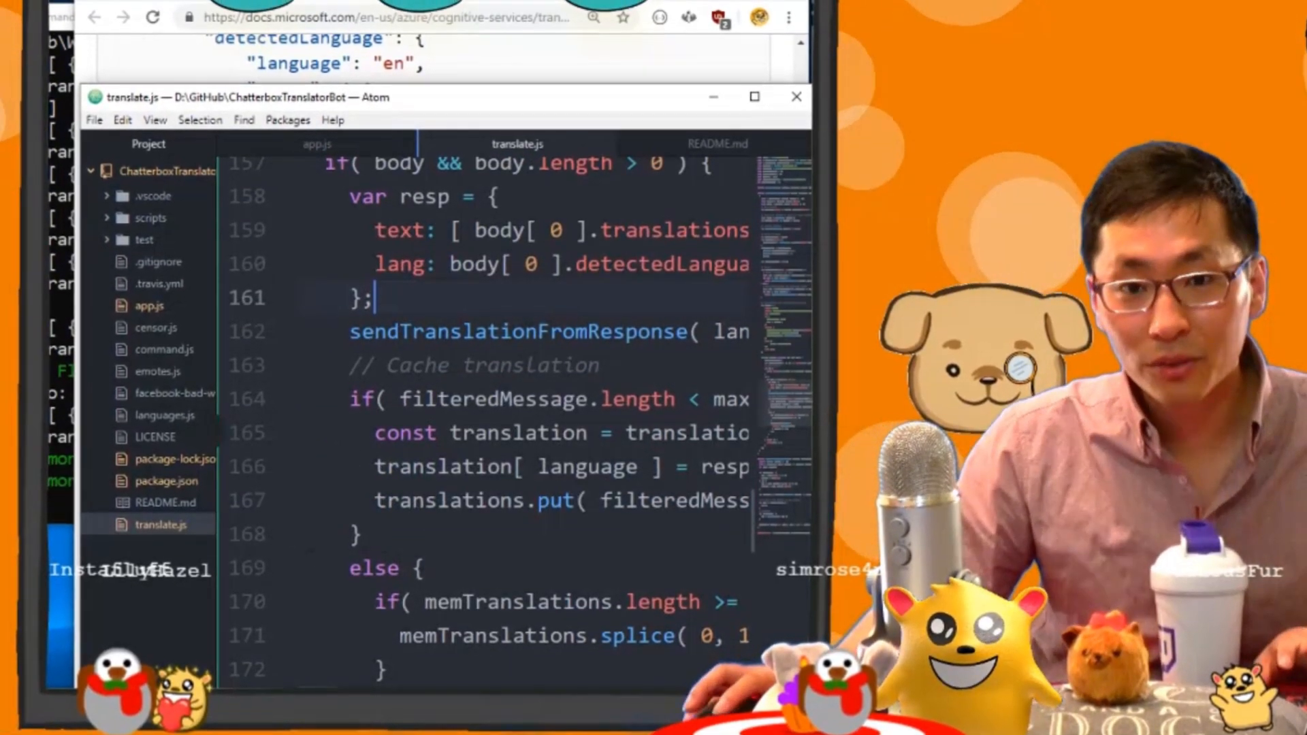
pyautogui.hotkey('alt', 'Tab')
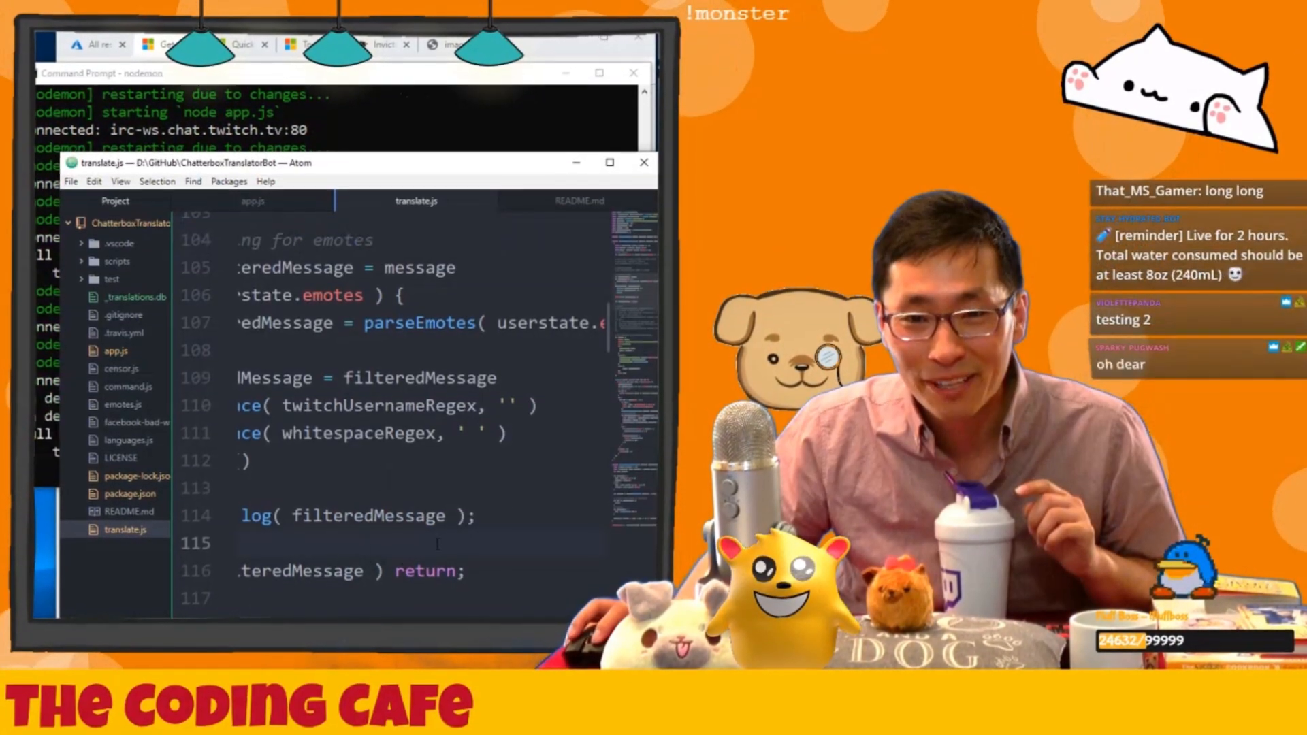
# - Review the bot's console, app.js client setup and translate.js request code
pyautogui.hotkey('alt', 'Tab')
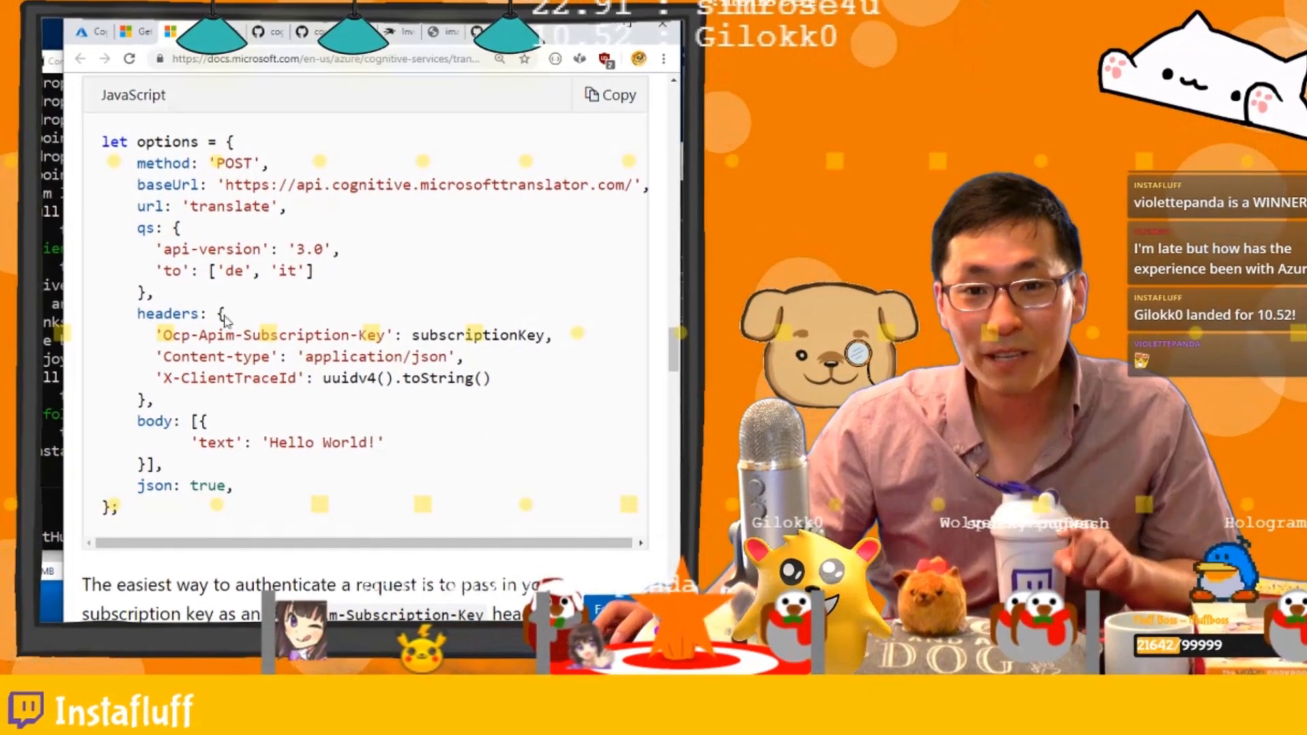
pyautogui.hotkey('alt', 'Tab')
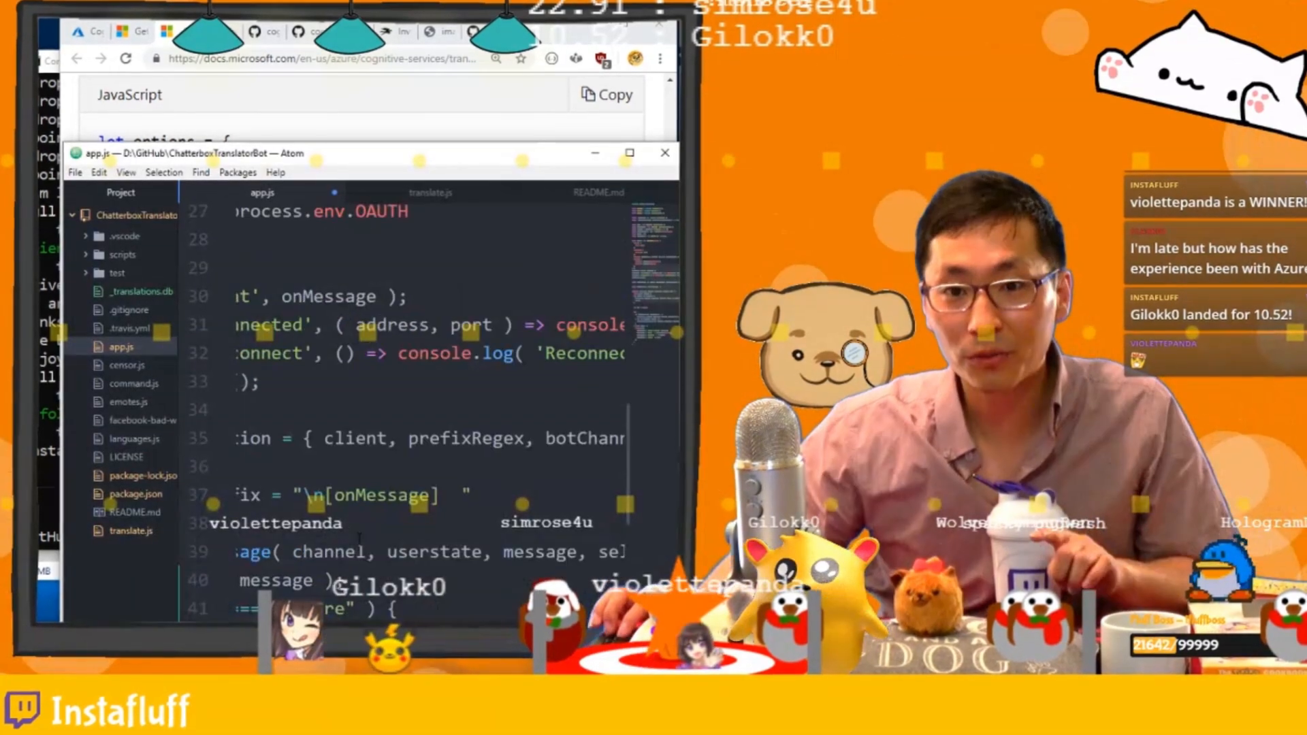
pyautogui.scroll(5, 409, 409)
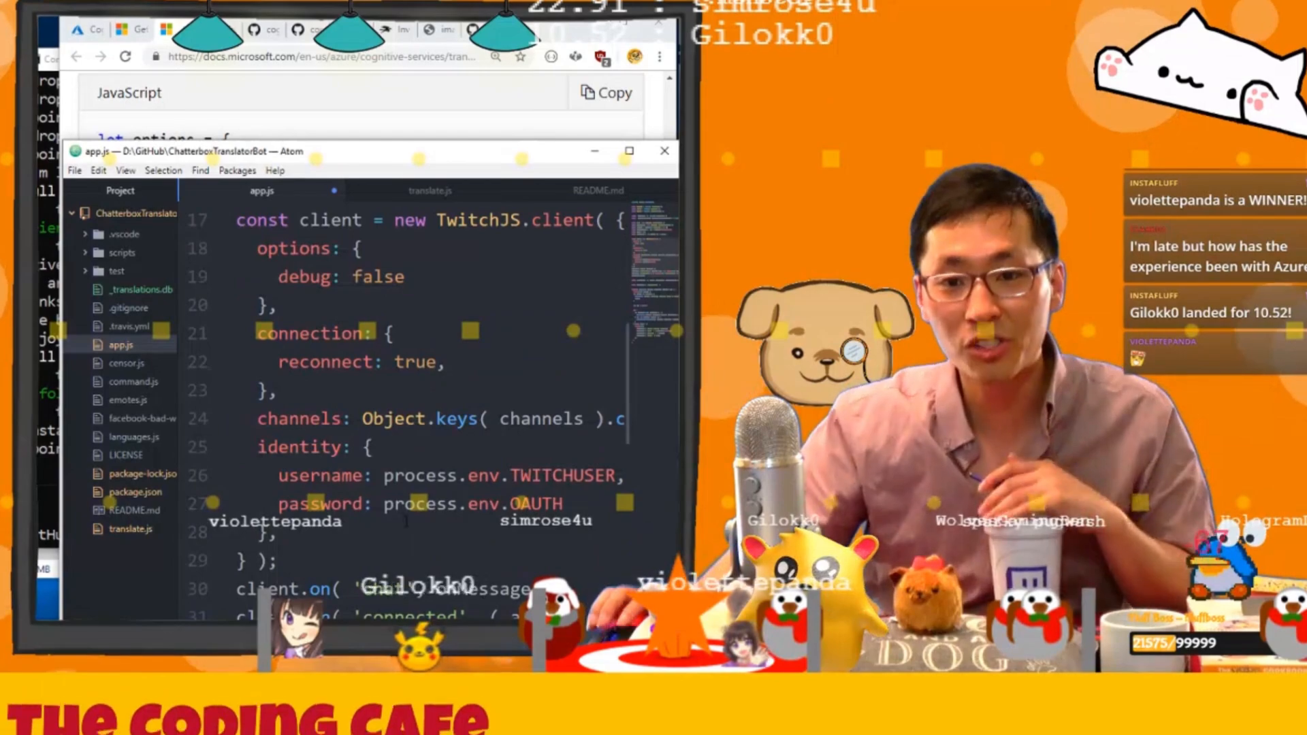
pyautogui.scroll(-5, 409, 408)
pyautogui.scroll(-4, 410, 409)
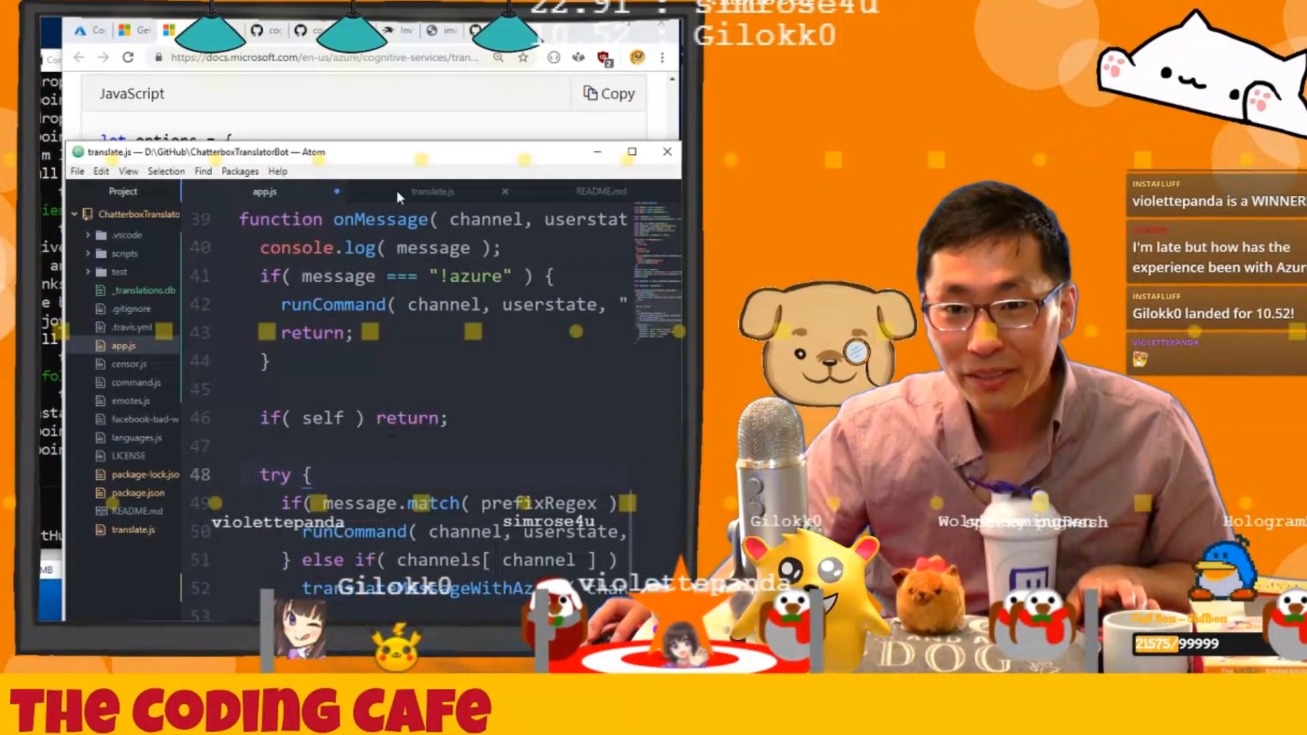
pyautogui.click(435, 191)
pyautogui.scroll(10, 408, 357)
pyautogui.scroll(10, 409, 357)
pyautogui.scroll(-5, 408, 358)
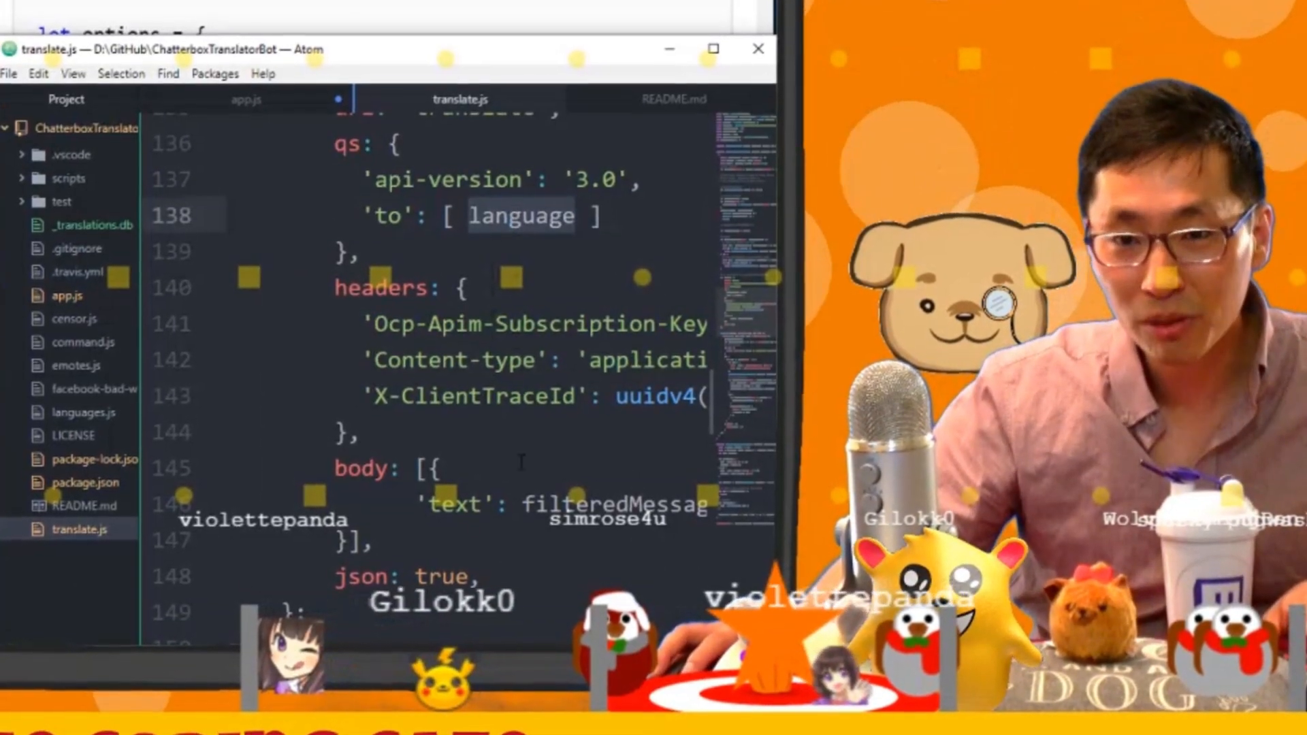
pyautogui.scroll(-3, 409, 357)
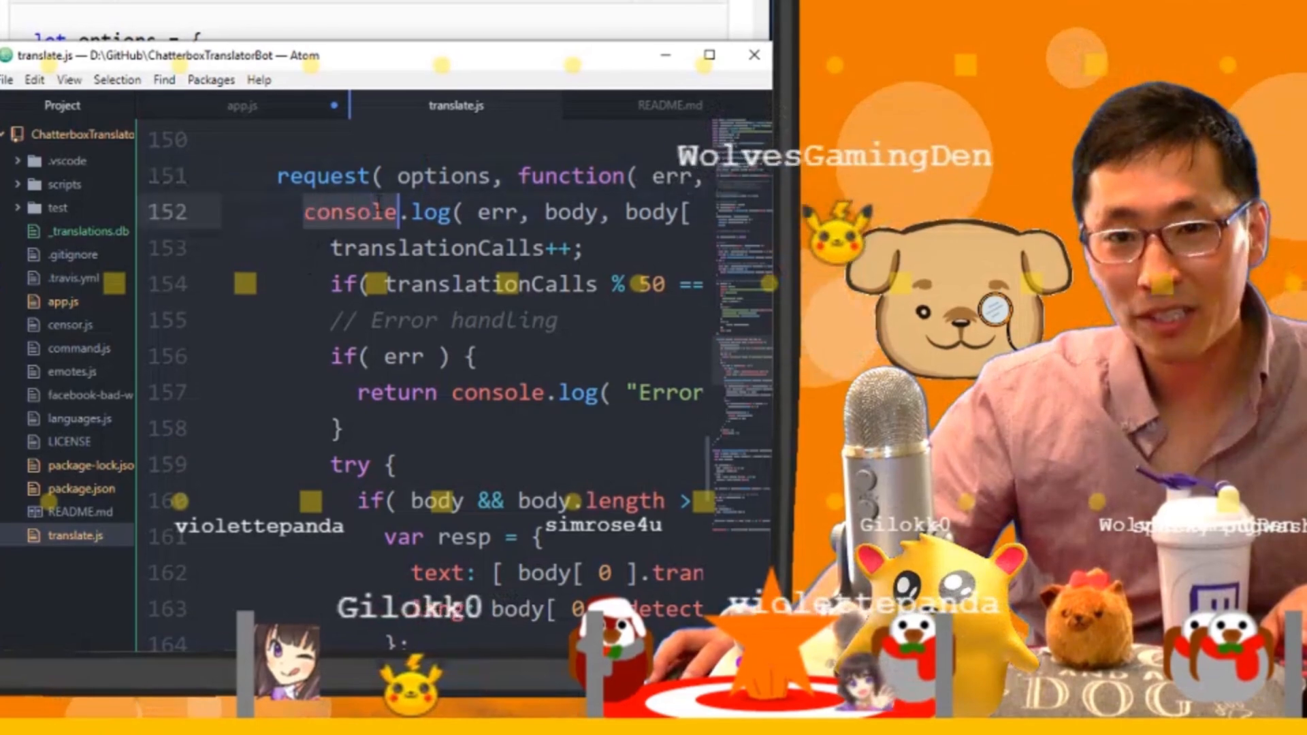
pyautogui.hscroll(5, 459, 358)
pyautogui.hscroll(-5, 461, 358)
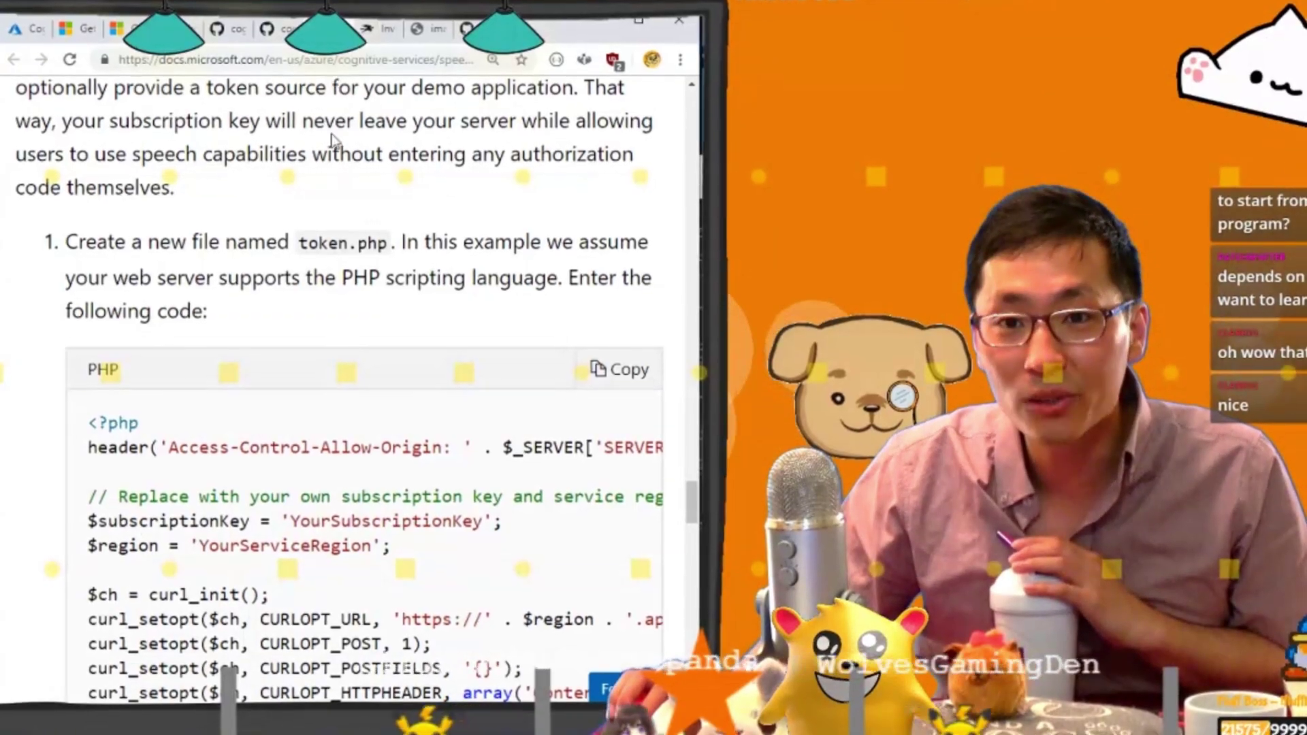
pyautogui.scroll(8, 368, 246)
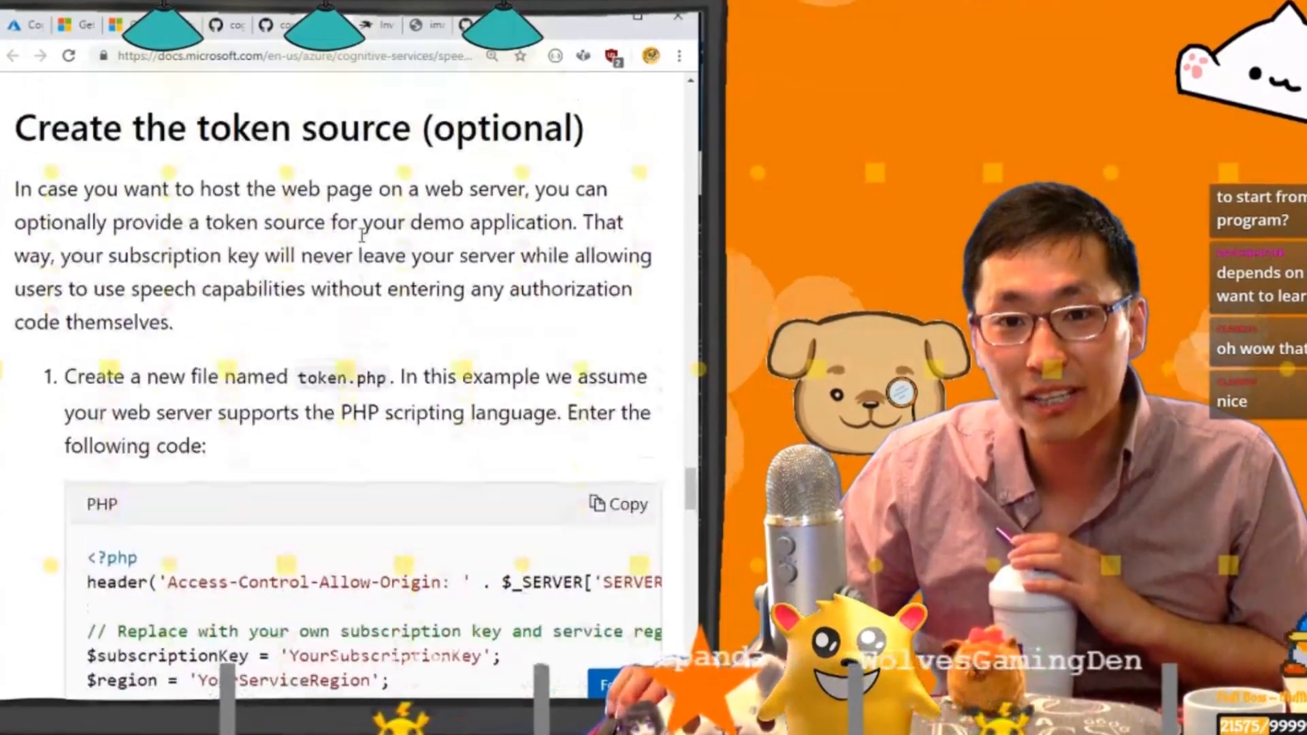
pyautogui.scroll(5, 367, 245)
pyautogui.scroll(5, 368, 245)
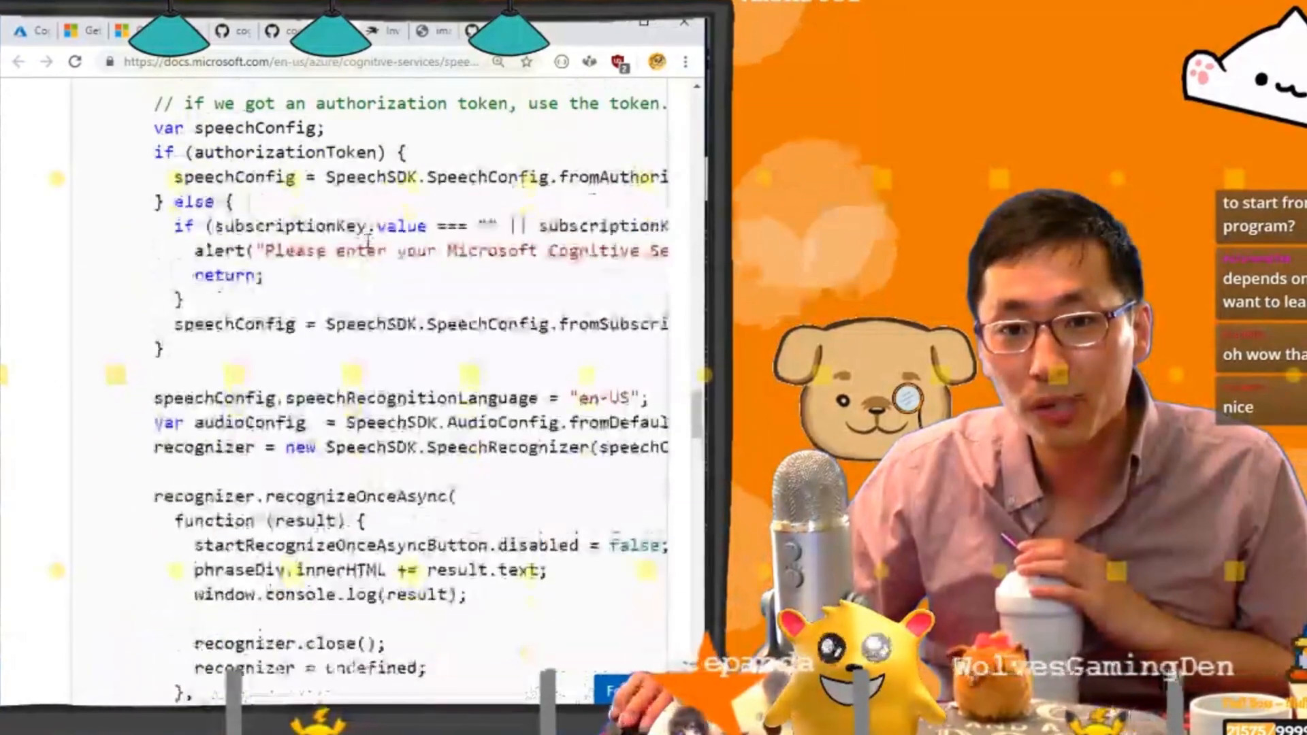
pyautogui.scroll(8, 368, 246)
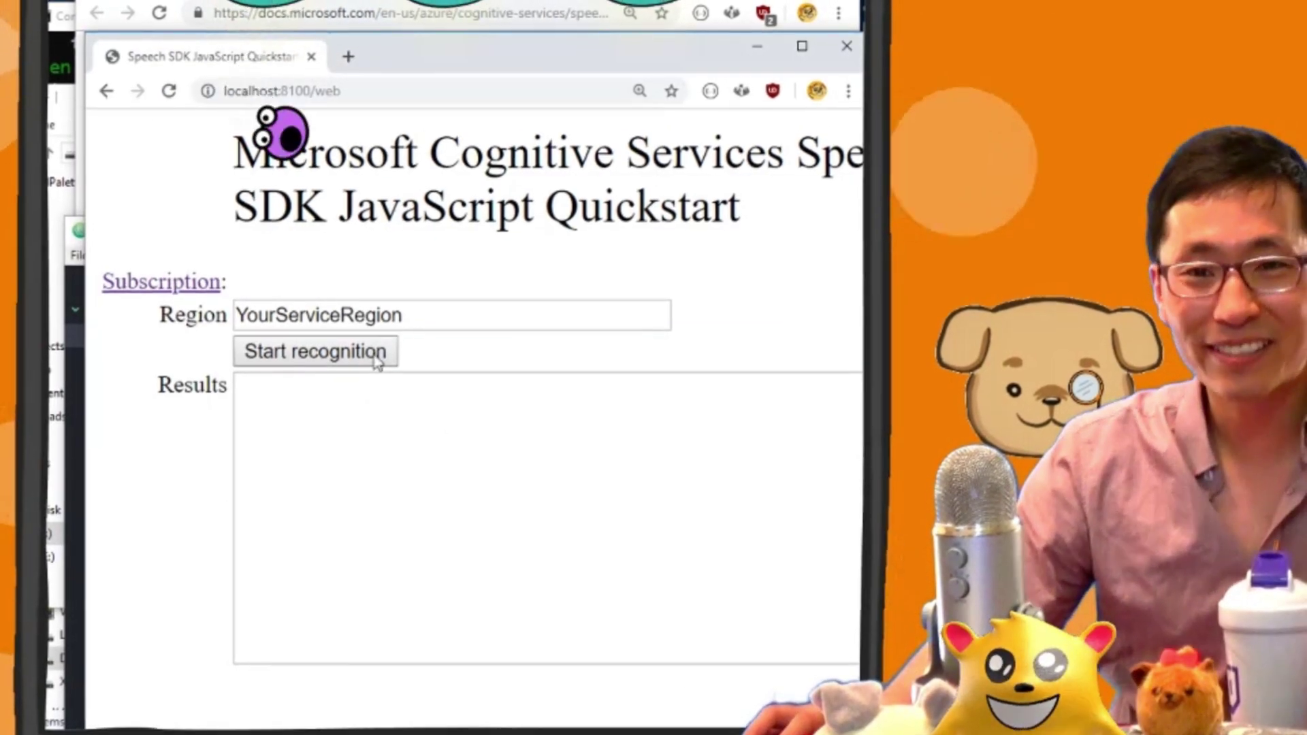
# - After the server error, set the Region to westus and run recognition so spoken English appears in Results
pyautogui.click(376, 360)
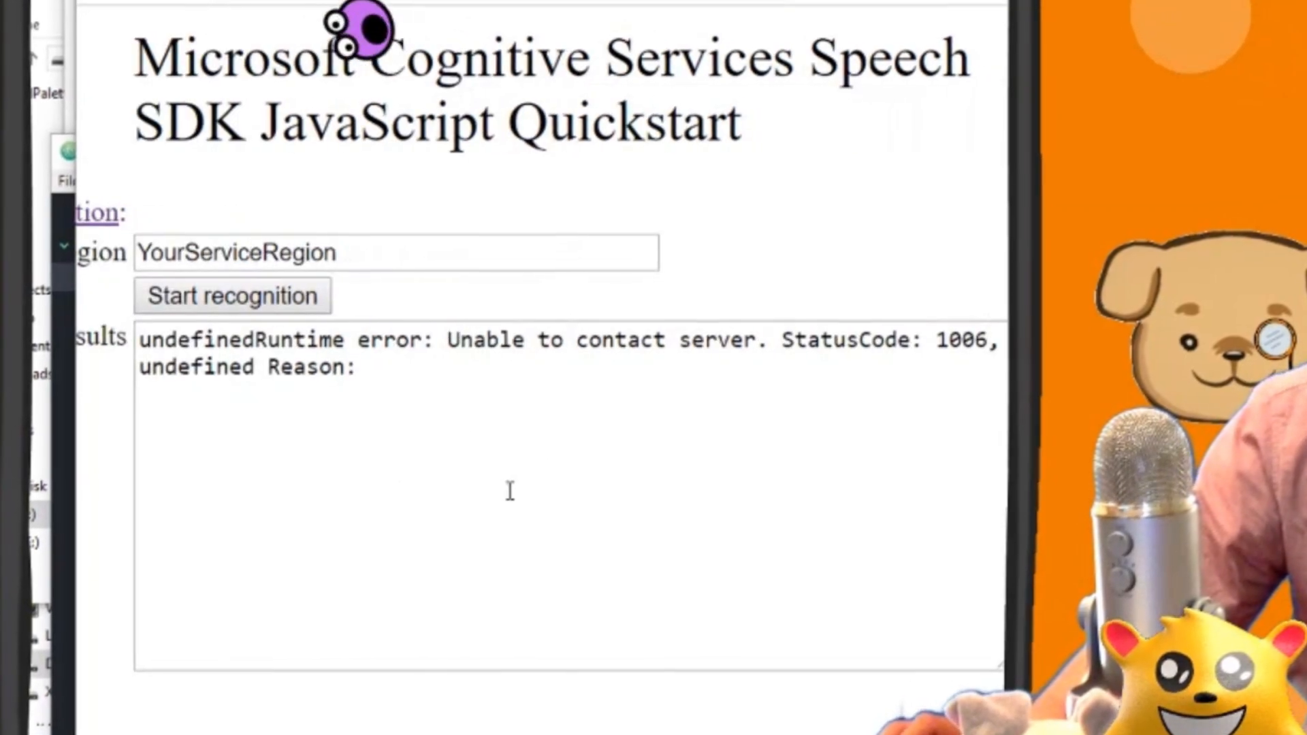
pyautogui.click(499, 250)
pyautogui.hotkey('ctrl', 'a')
pyautogui.write('west')
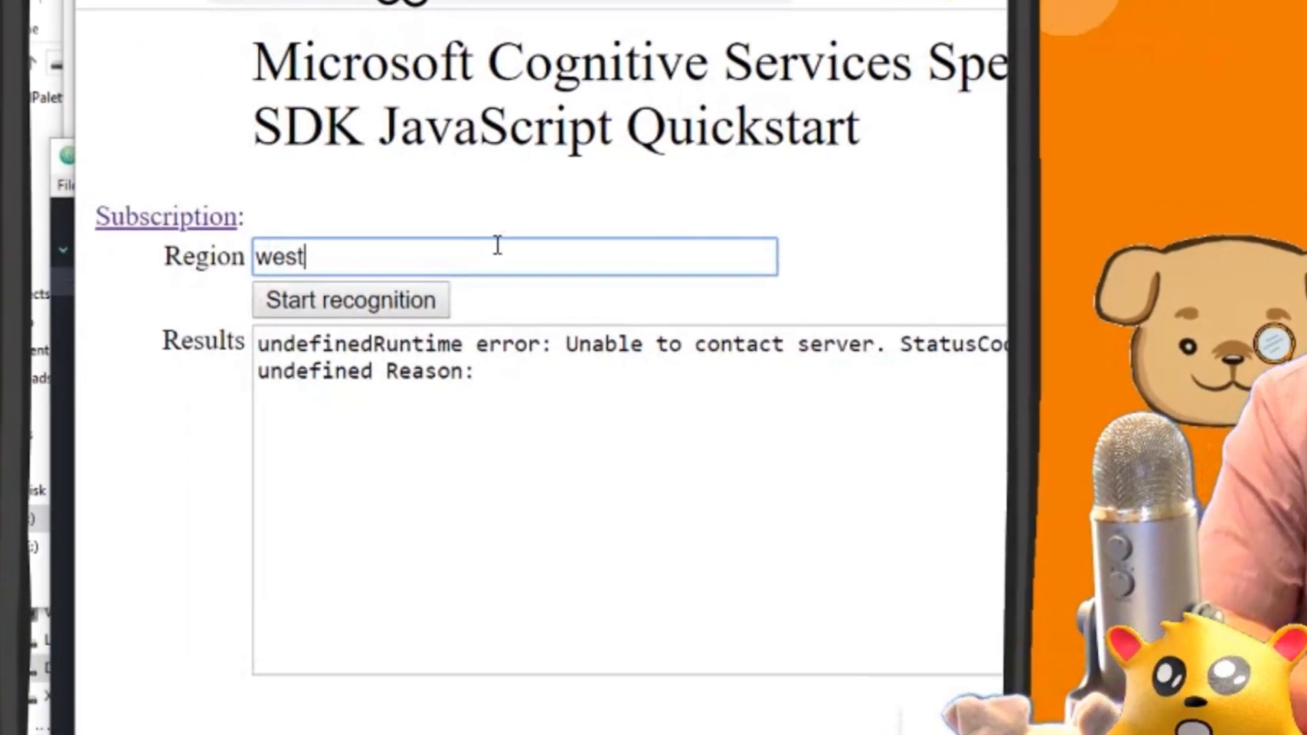
pyautogui.write('us')
pyautogui.click(254, 585)
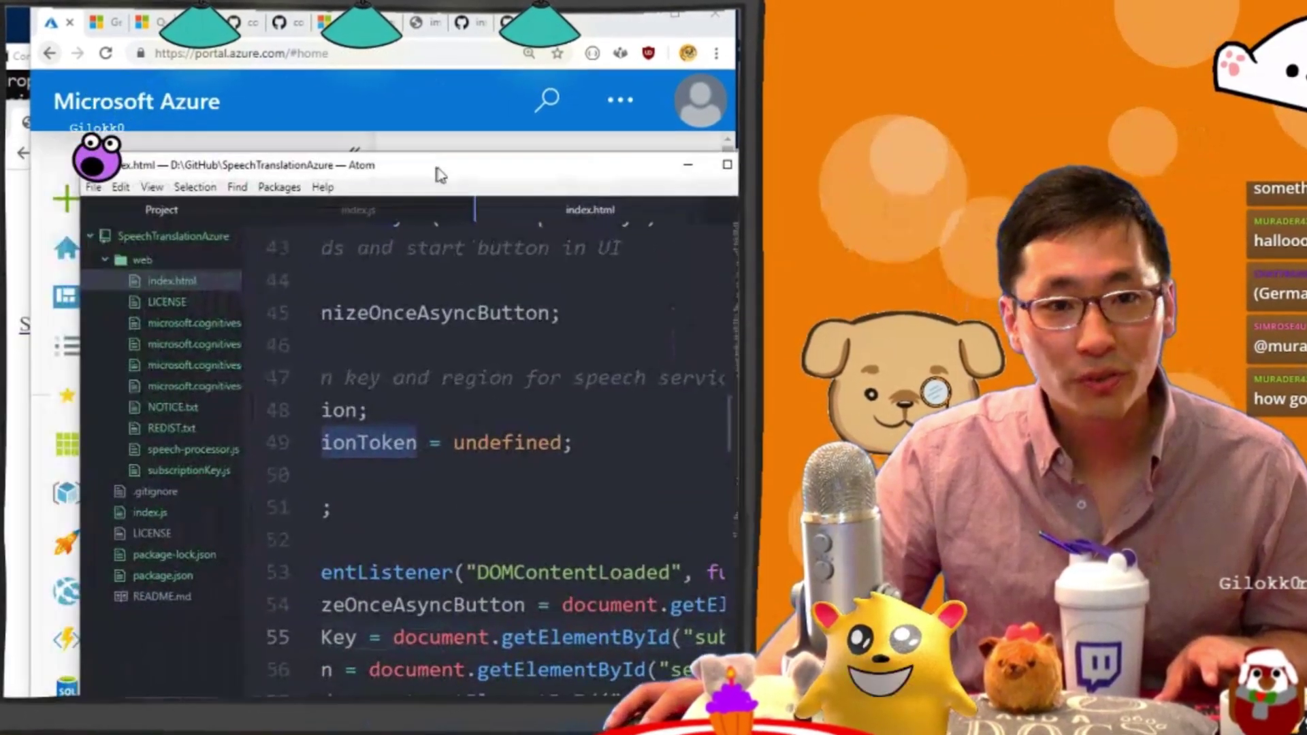
pyautogui.moveTo(441, 167); pyautogui.dragTo(450, 191)
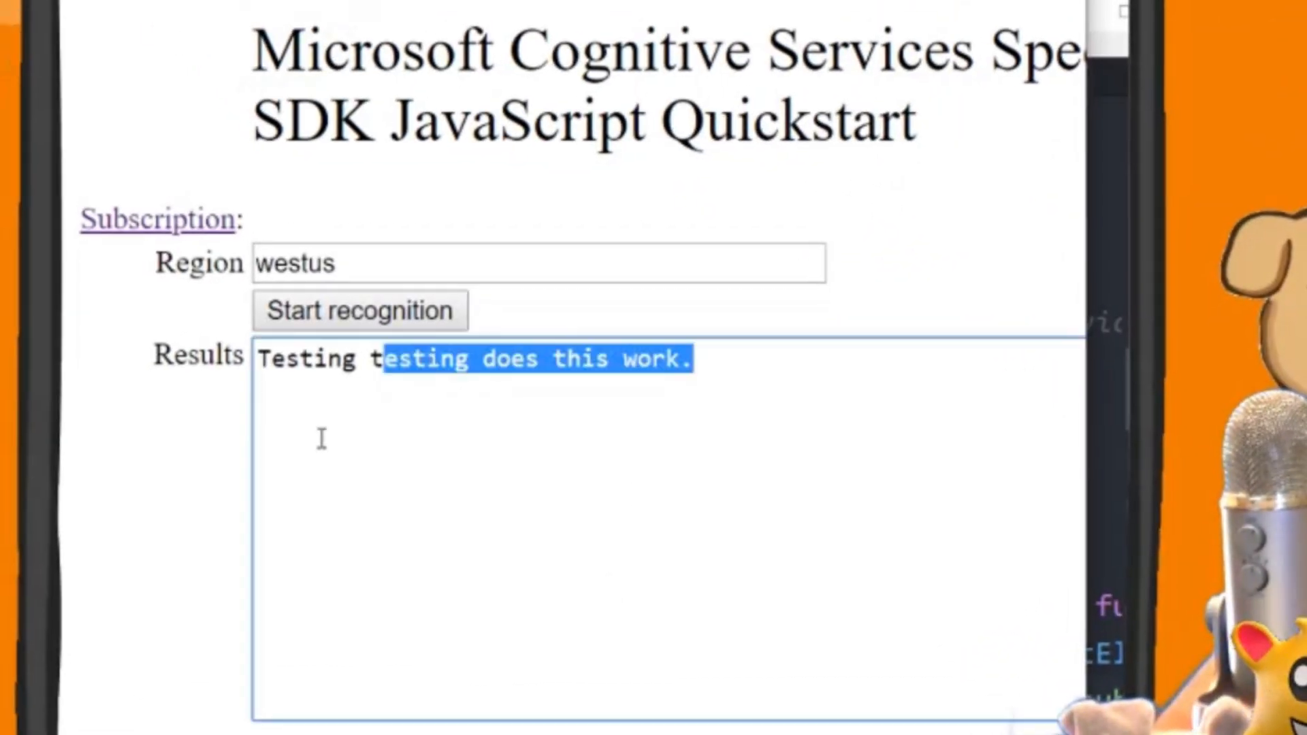
pyautogui.click(655, 552)
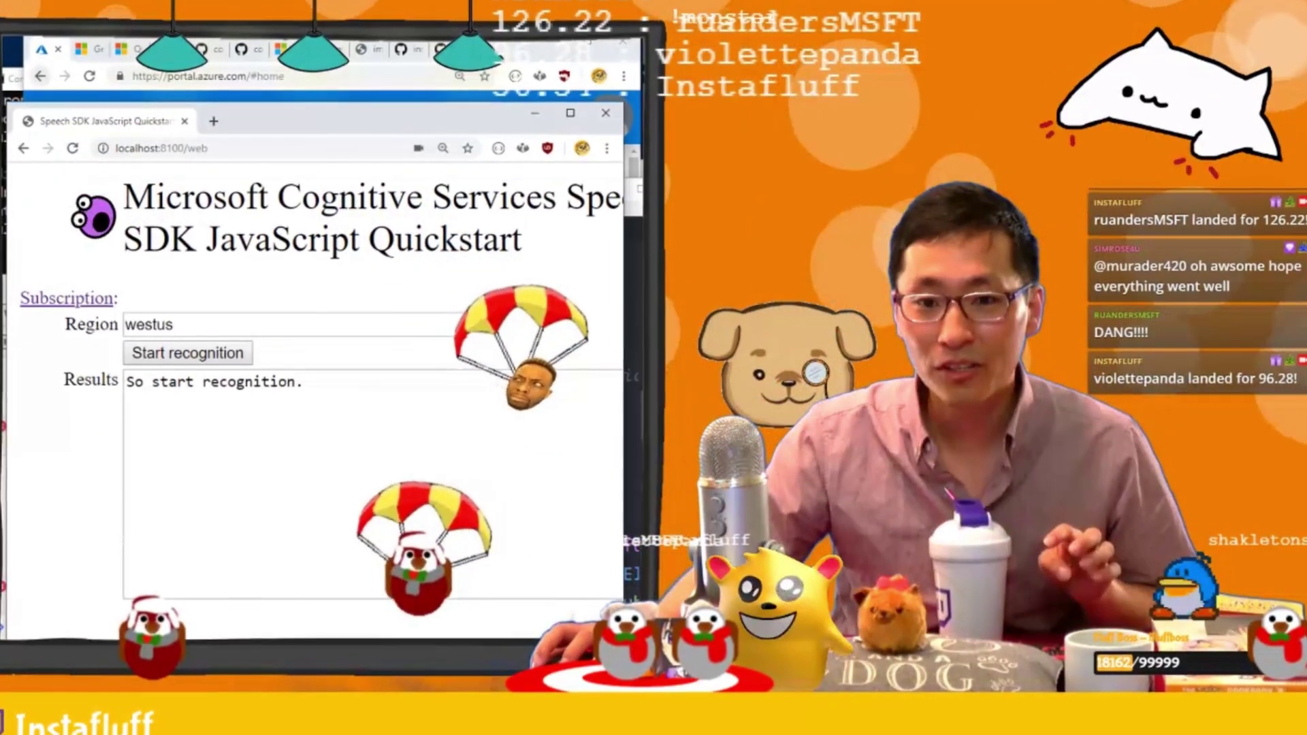
# - Look up the addTargetLanguage method in the sample README and SDK docs
pyautogui.hotkey('alt', 'Tab')
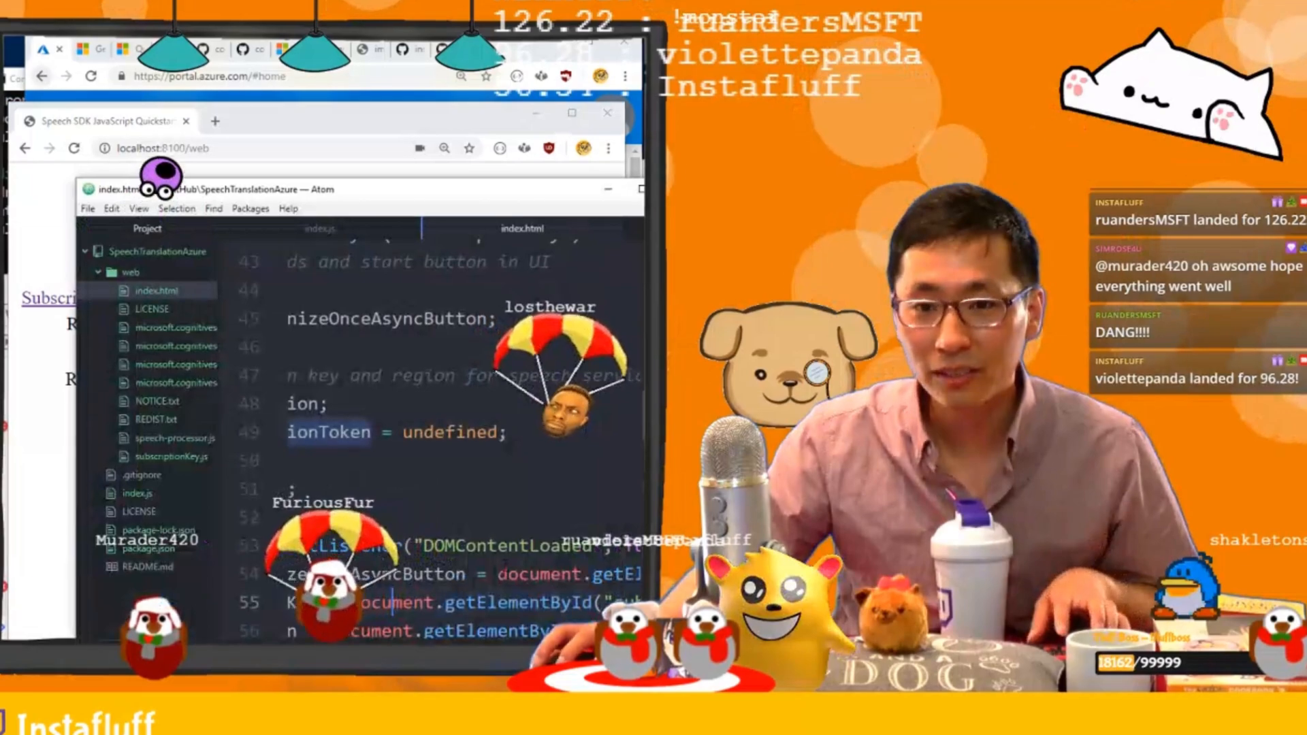
pyautogui.hotkey('alt', 'Tab')
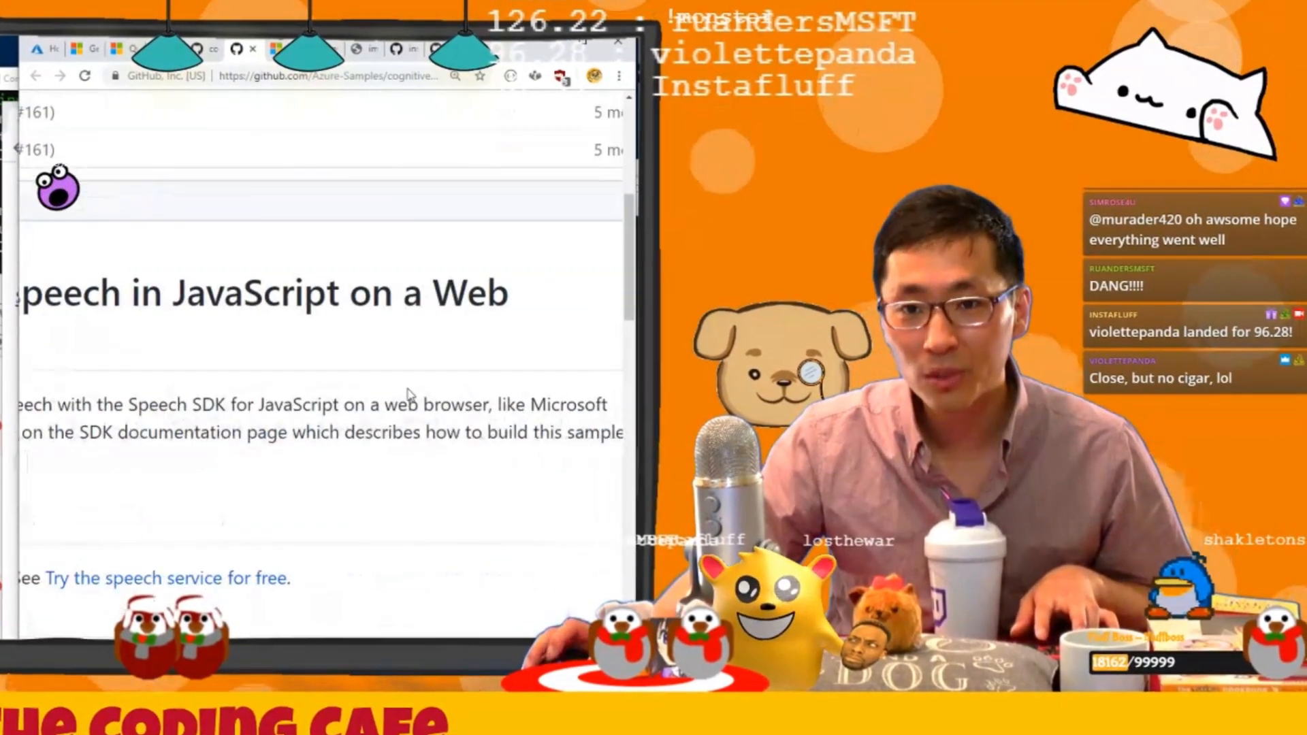
pyautogui.scroll(-5, 411, 392)
pyautogui.scroll(-3, 411, 388)
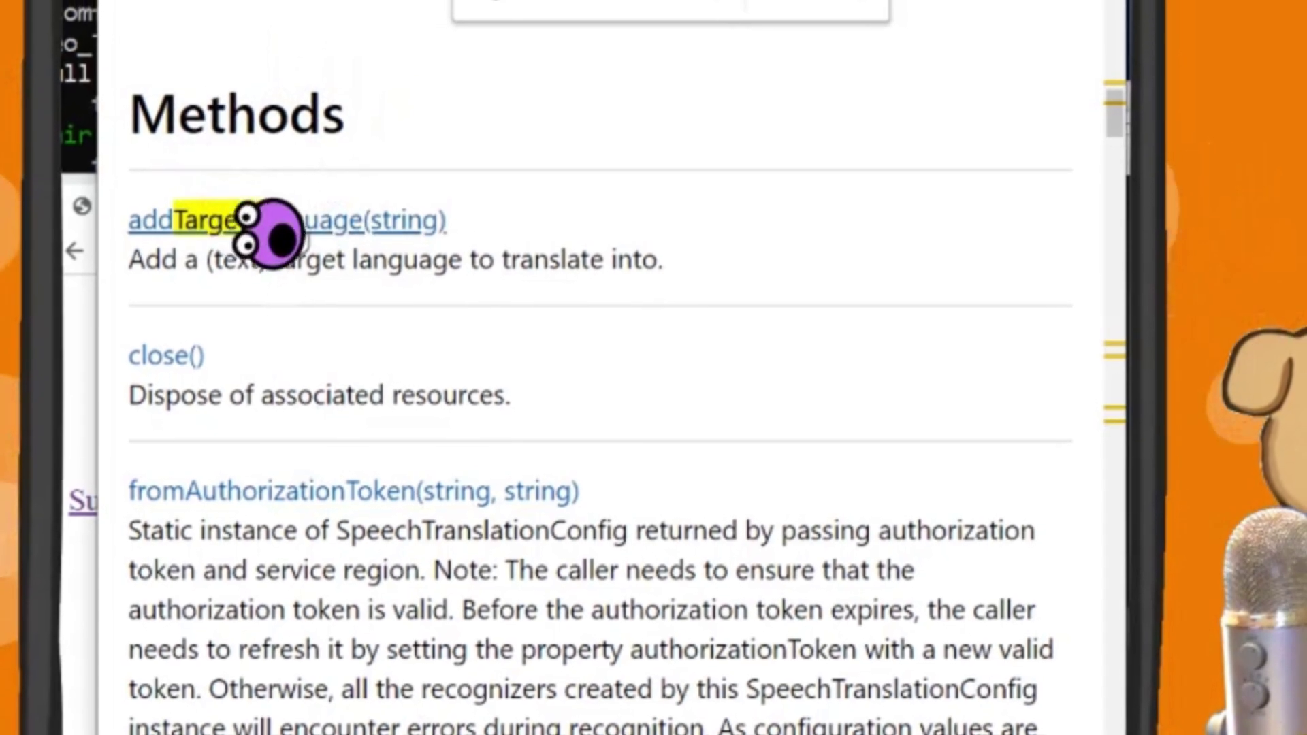
pyautogui.click(274, 233)
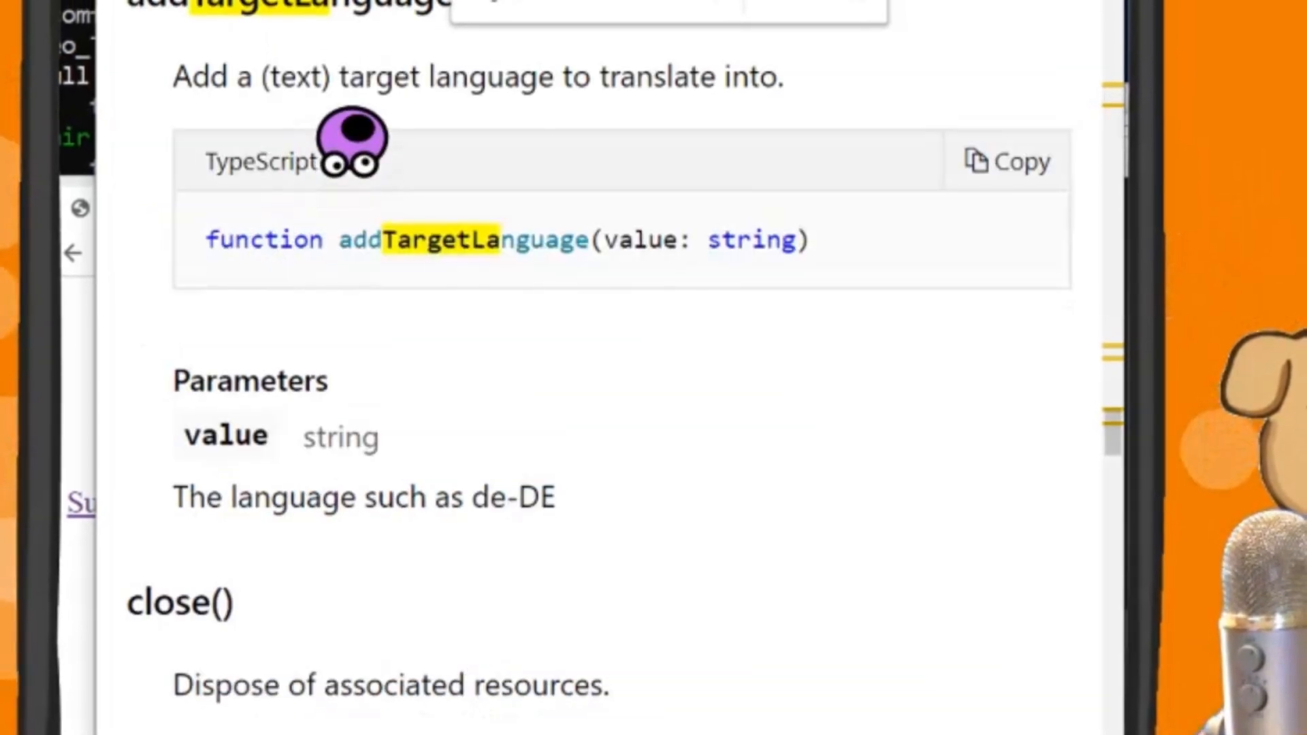
pyautogui.hotkey('alt', 'Tab')
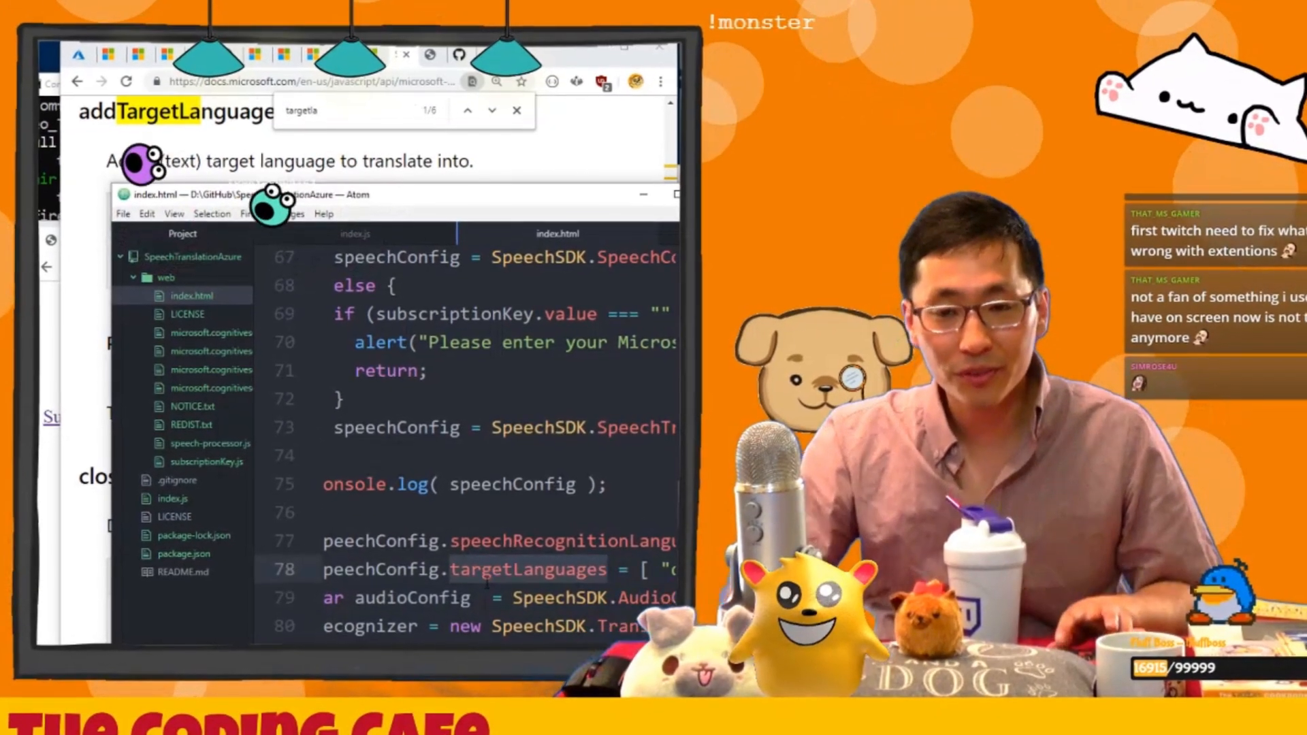
# - Change line 78 of index.html to addTargetLanguage("de-DE") and save
pyautogui.write('addTargetLanguage')
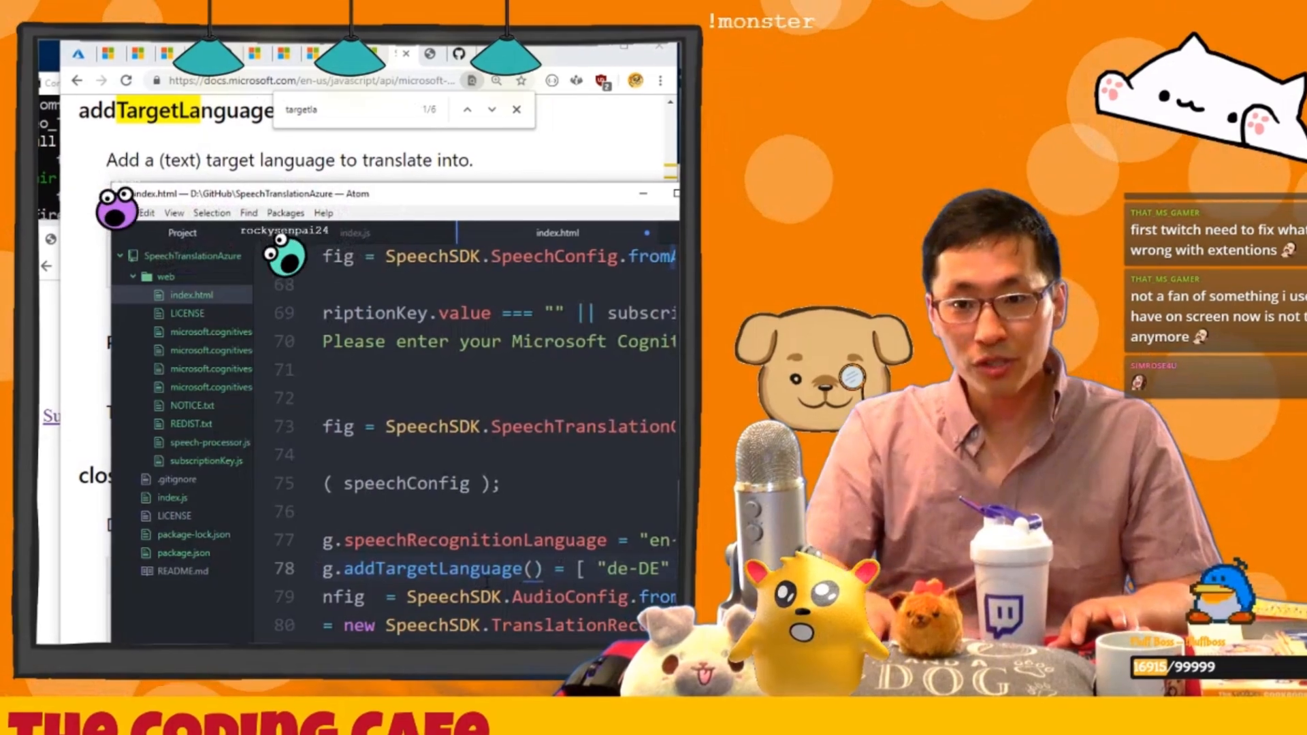
pyautogui.press('Delete')
pyautogui.press('Delete')
pyautogui.press('Delete')
pyautogui.press('End')
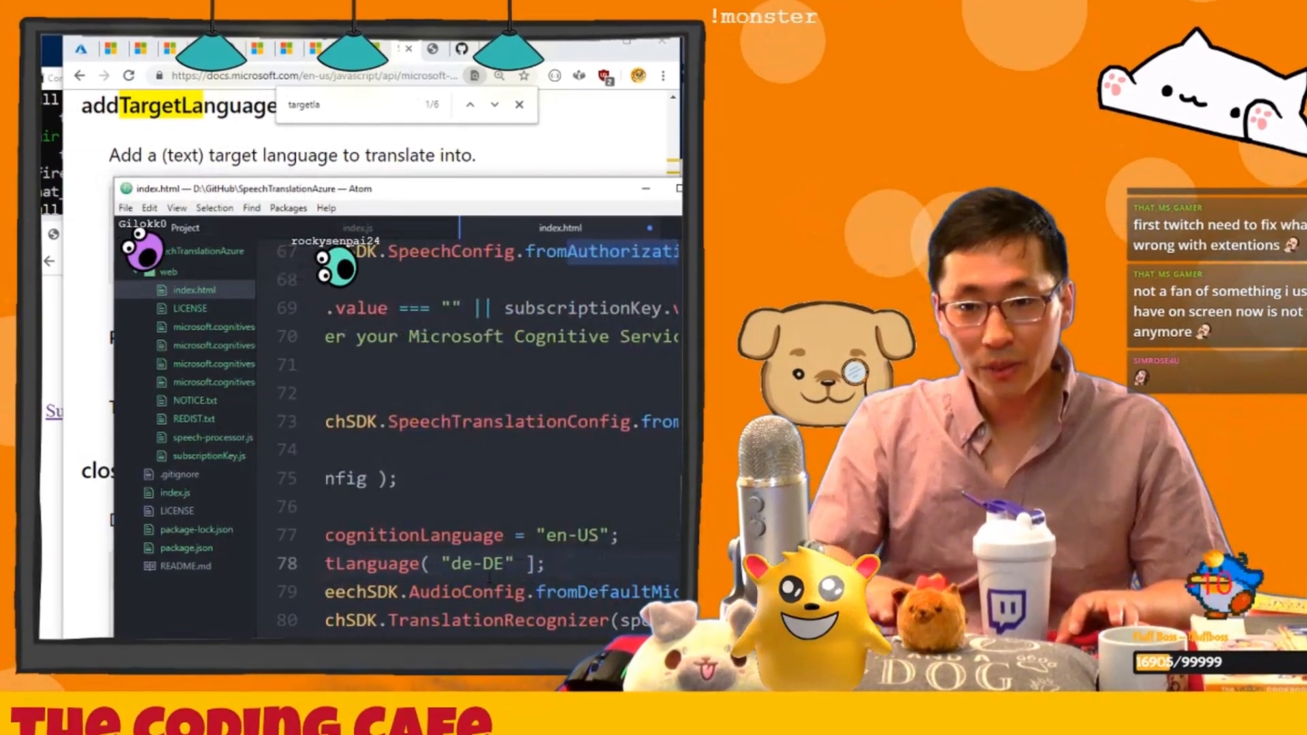
pyautogui.hotkey('ctrl', 's')
pyautogui.hotkey('alt', 'Tab')
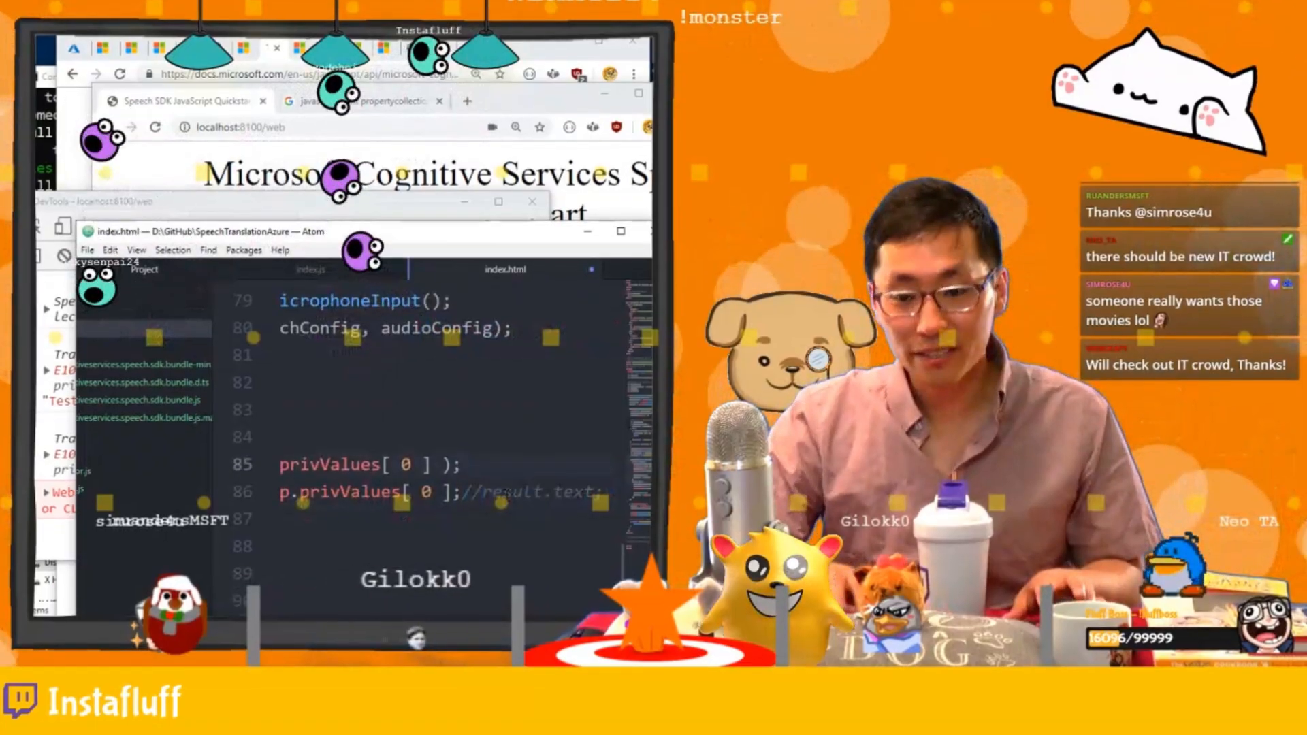
# - Run recognition on the quickstart page and select the German translation results
pyautogui.hotkey('alt', 'Tab')
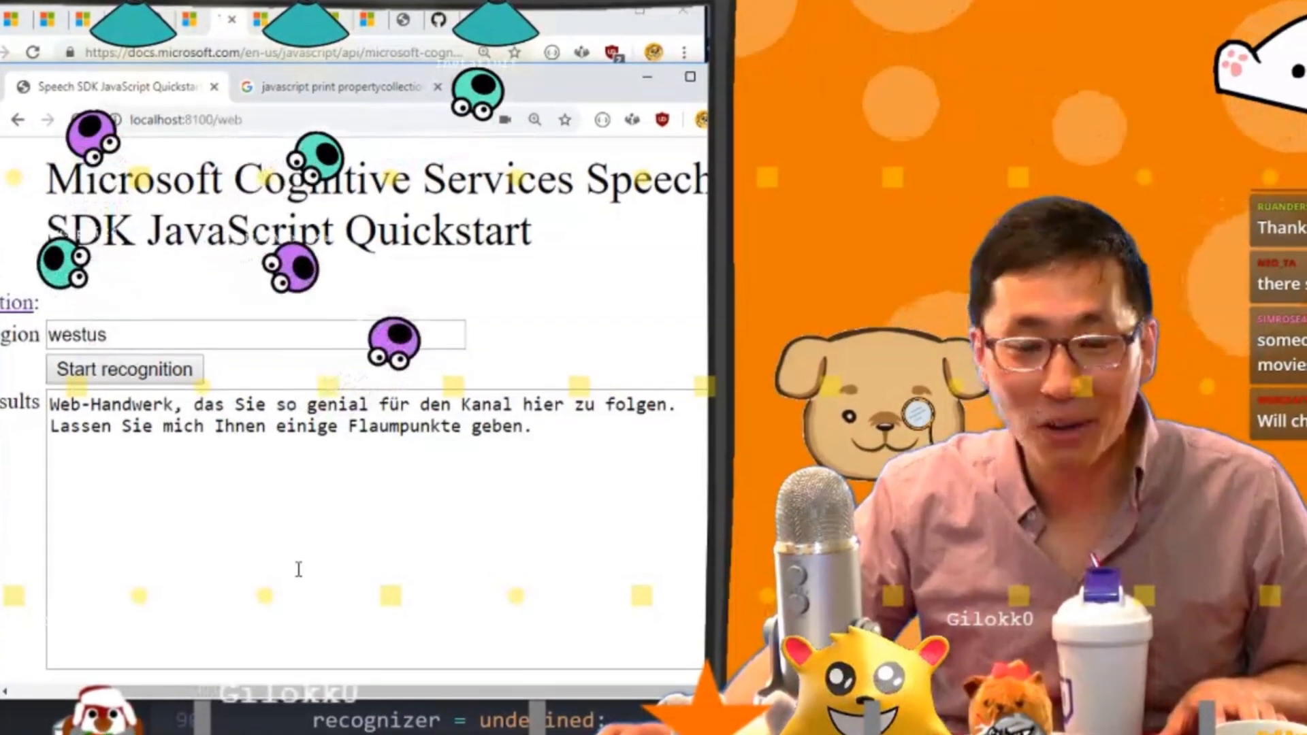
pyautogui.hotkey('ctrl', 'a')
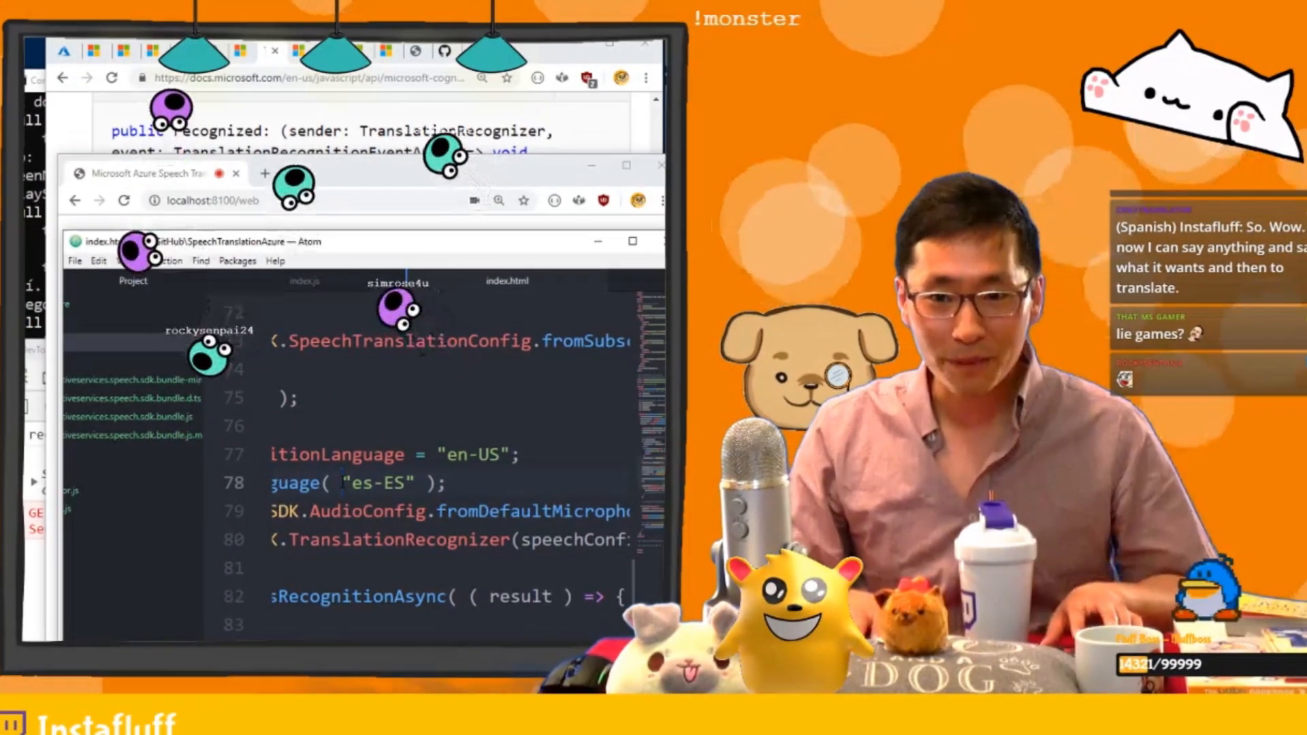
# - Bring the quickstart browser page forward to test the es-ES translation target
pyautogui.hotkey('alt', 'Tab')
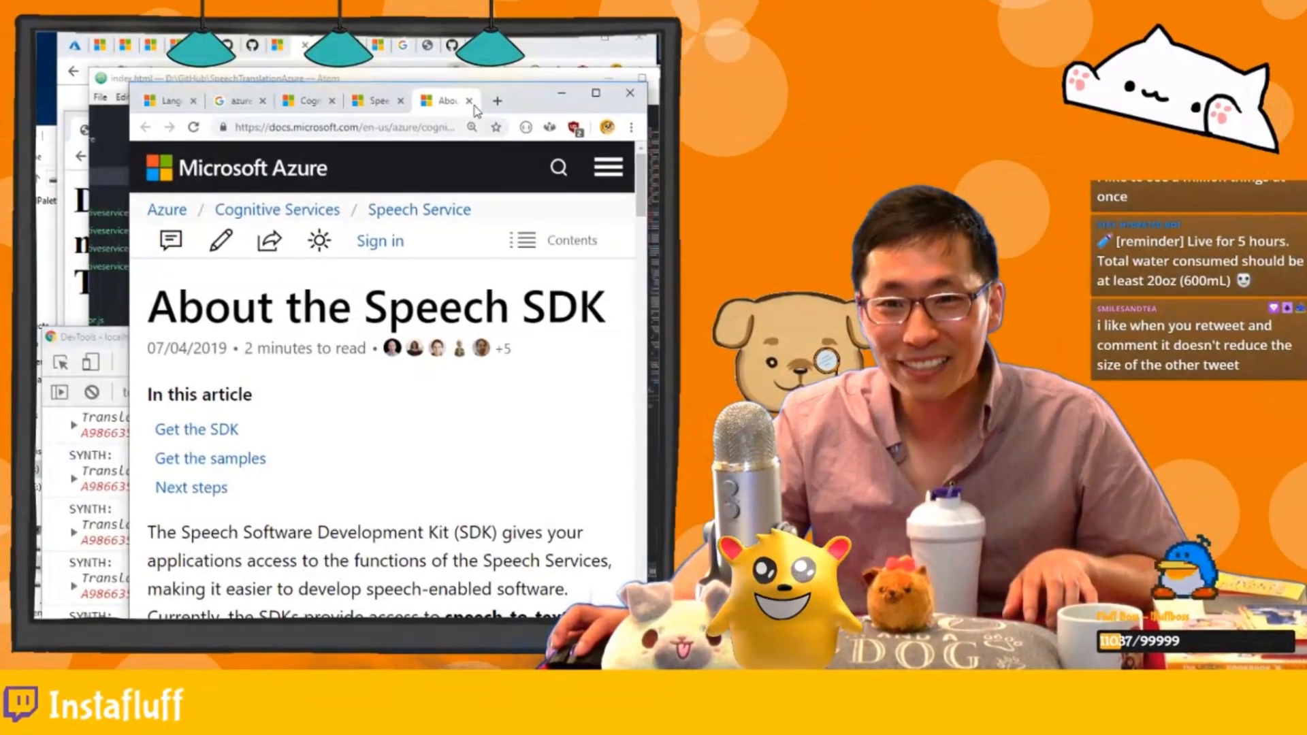
# - Close the About the Speech SDK page, leaving the Speech translation article in view
pyautogui.click(473, 100)
pyautogui.scroll(4, 397, 360)
pyautogui.scroll(4, 397, 360)
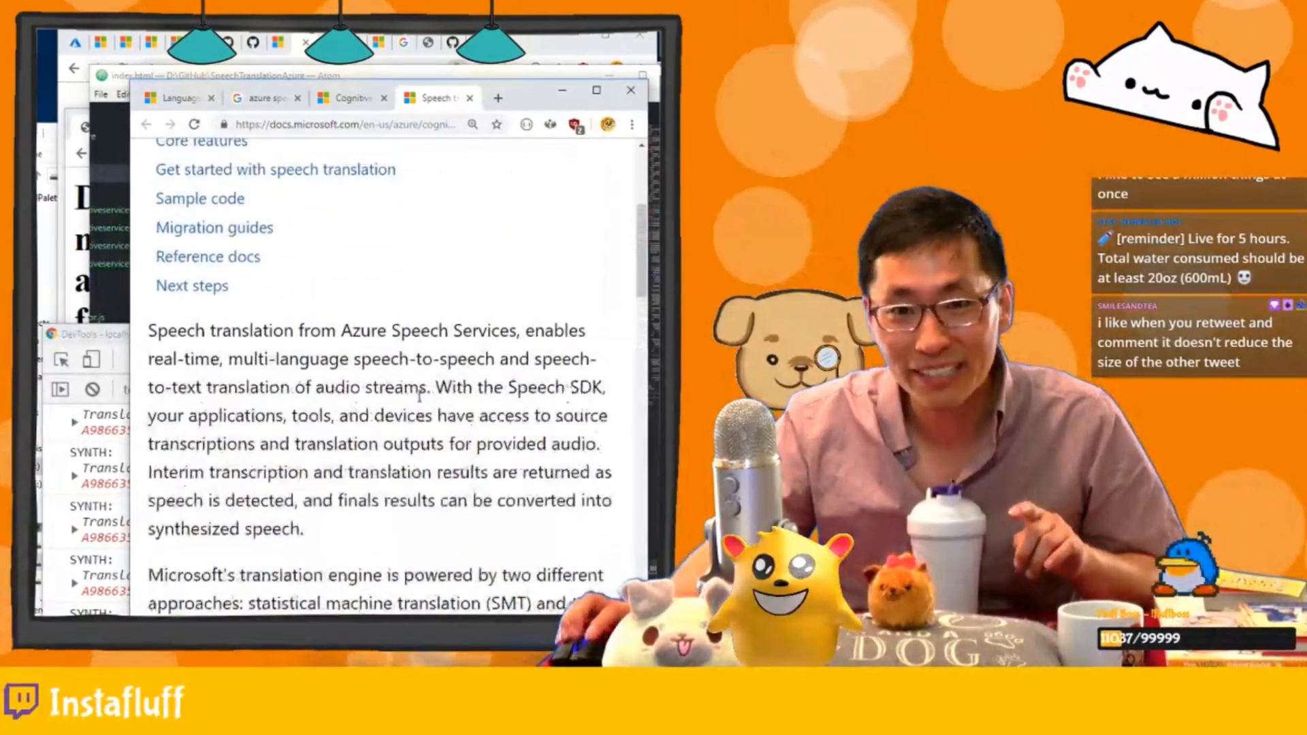
pyautogui.scroll(4, 397, 360)
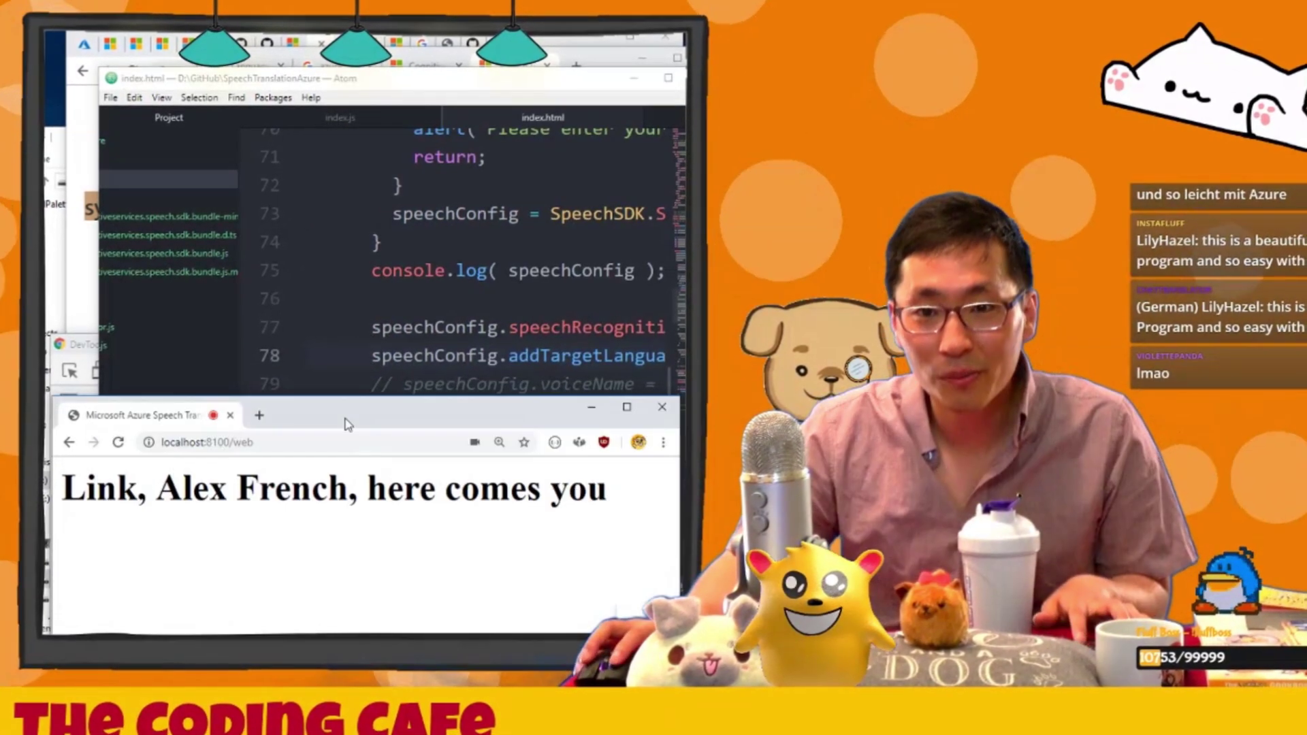
# - Drag the localhost caption page up over the editor to view the spoken English result
pyautogui.moveTo(373, 464); pyautogui.dragTo(372, 274)
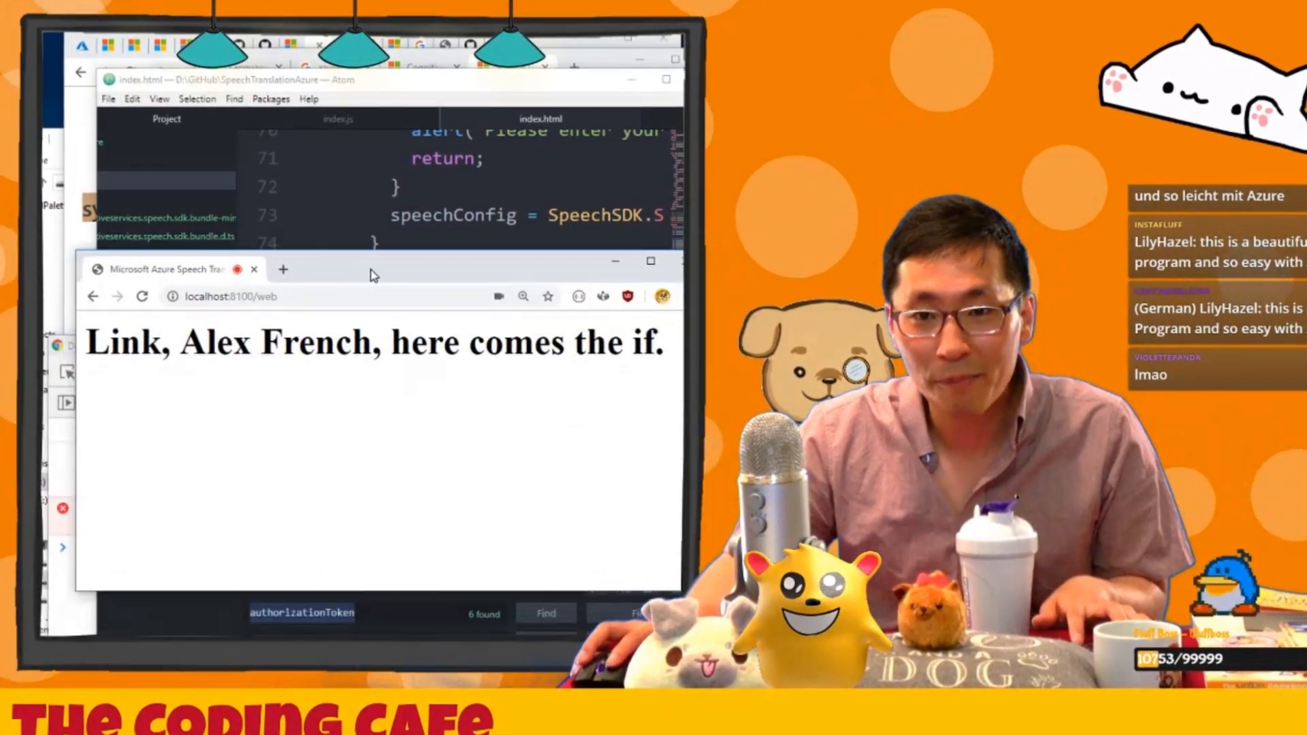